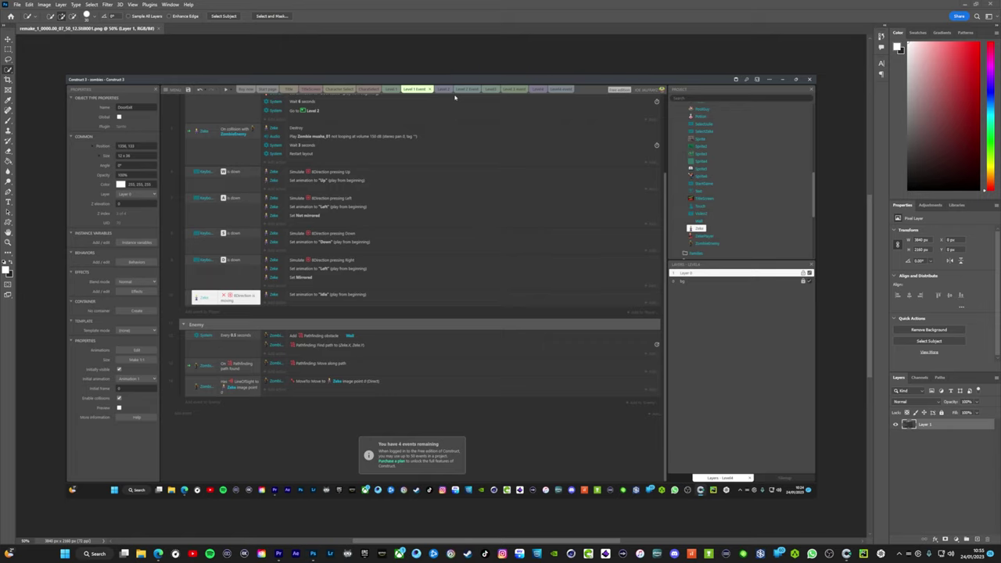
- Review the YouTube Studio video page, then go back to the channel's video list
key(alt+Tab)
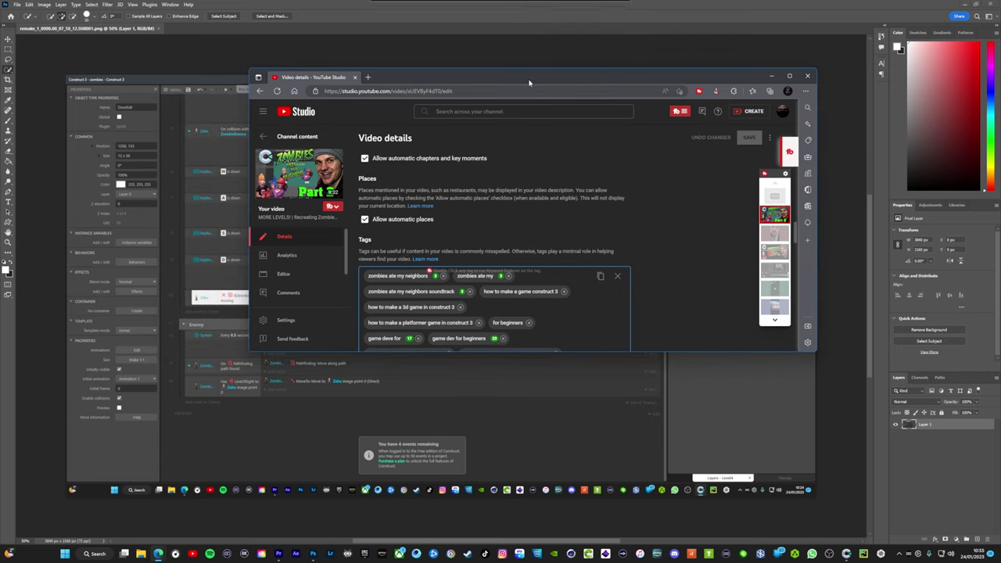
scroll(425, 207, down, 1)
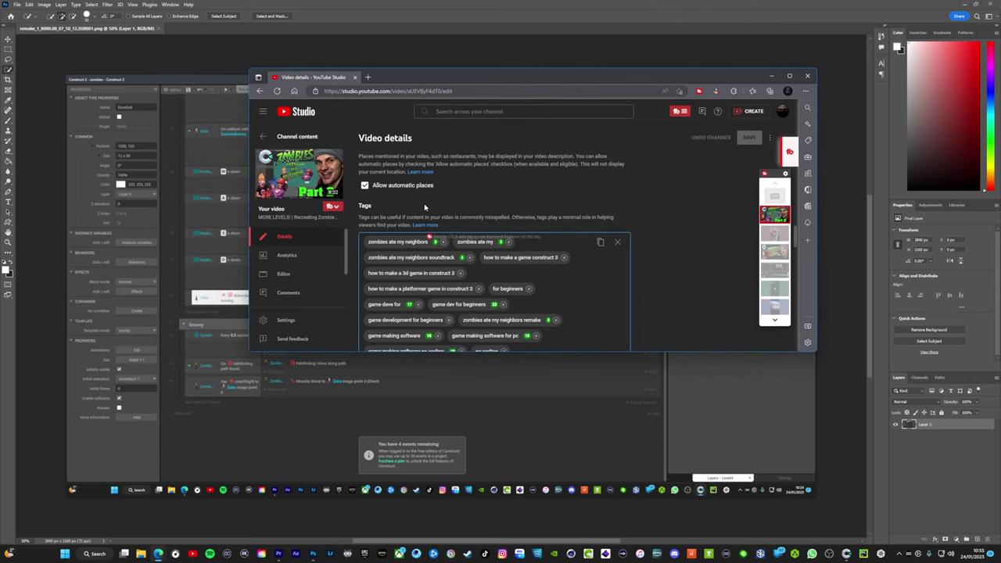
scroll(425, 207, up, 10)
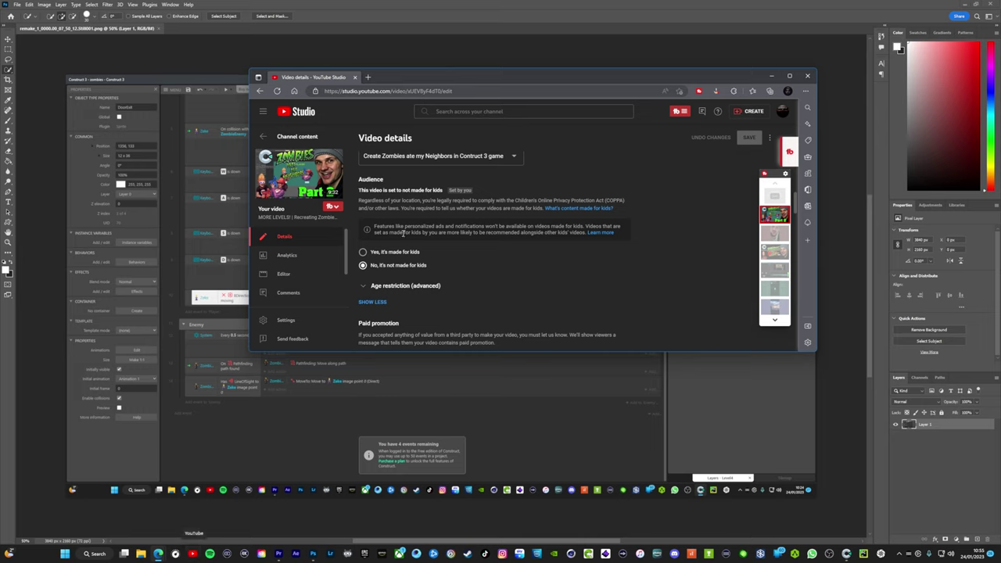
click(288, 132)
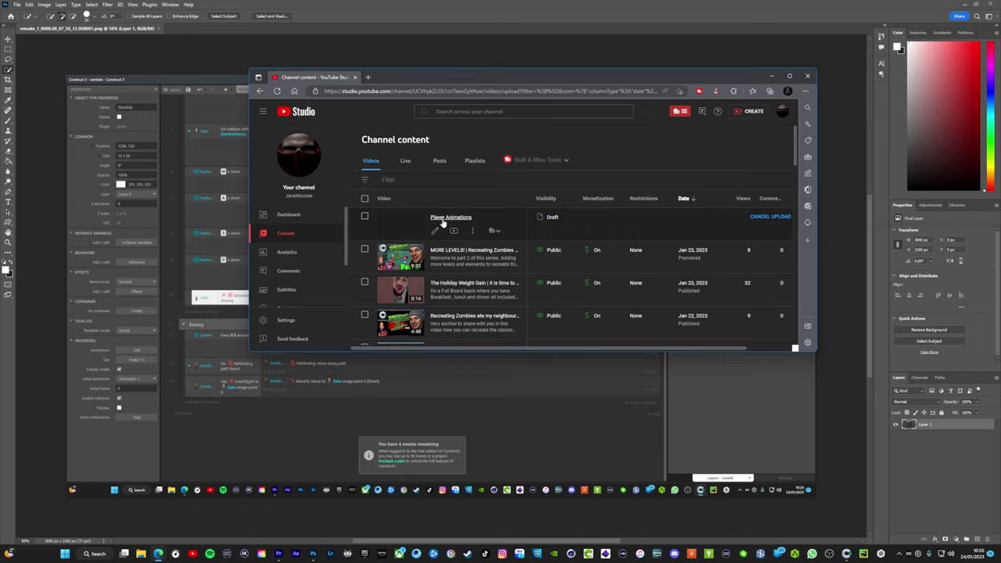
- Return to Photoshop and bring up the raw photo DSC00207.ARW in Camera Raw
click(772, 76)
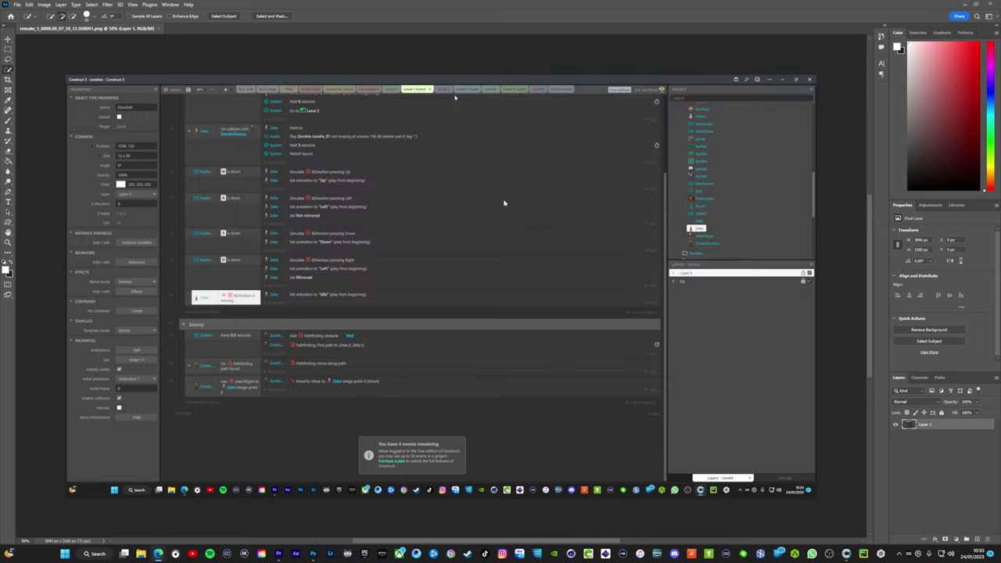
scroll(453, 279, up, 1)
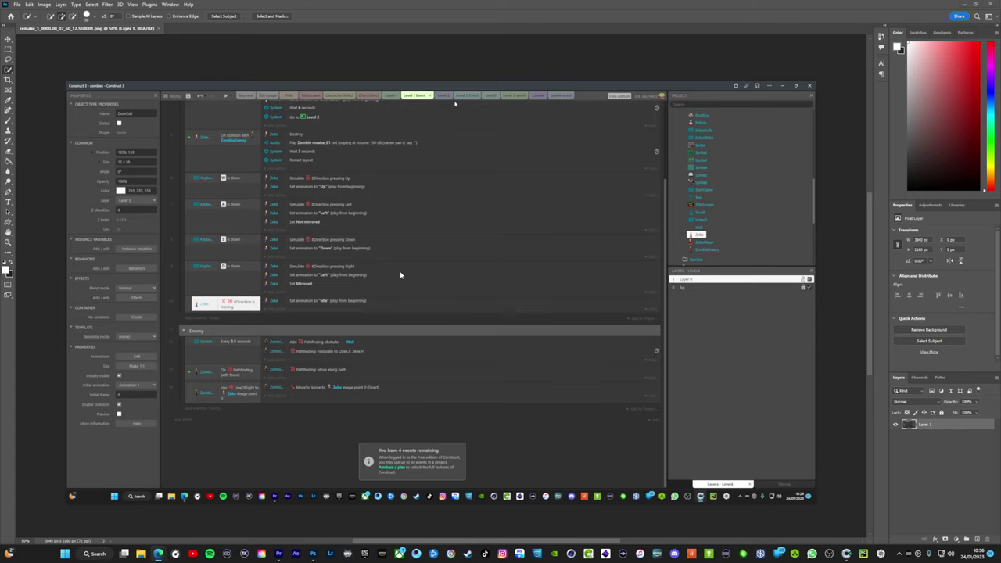
scroll(400, 274, down, 1)
scroll(400, 275, up, 1)
scroll(400, 275, down, 1)
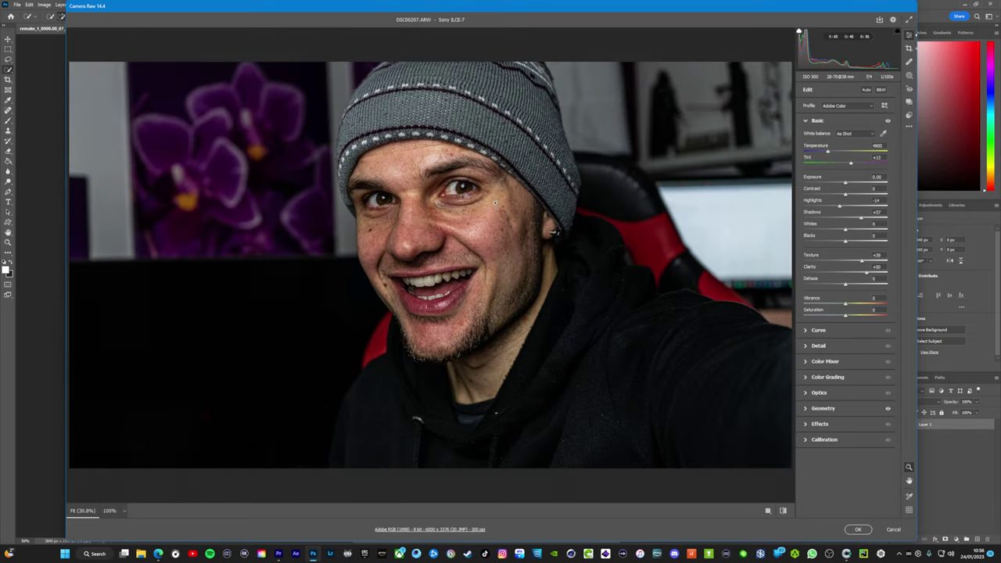
- Place the DSC00207 photo and enlarge it to fill the whole canvas
click(858, 529)
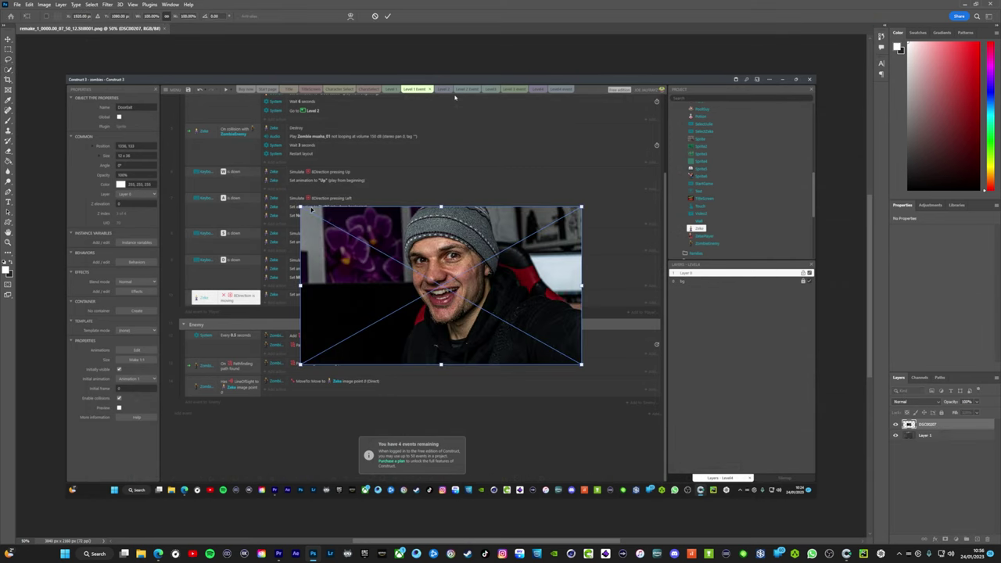
drag(300, 207, 67, 76)
drag(582, 364, 819, 498)
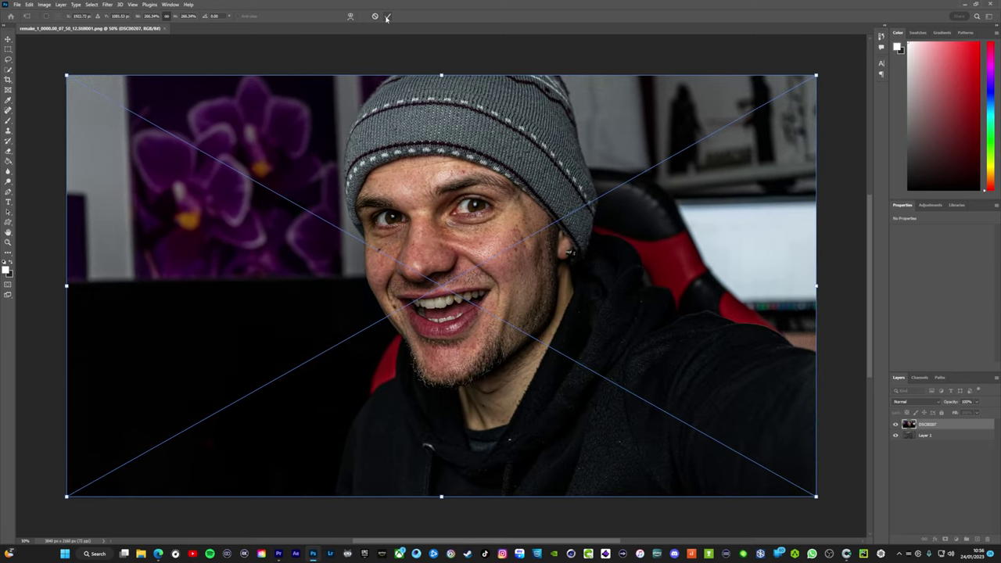
click(387, 16)
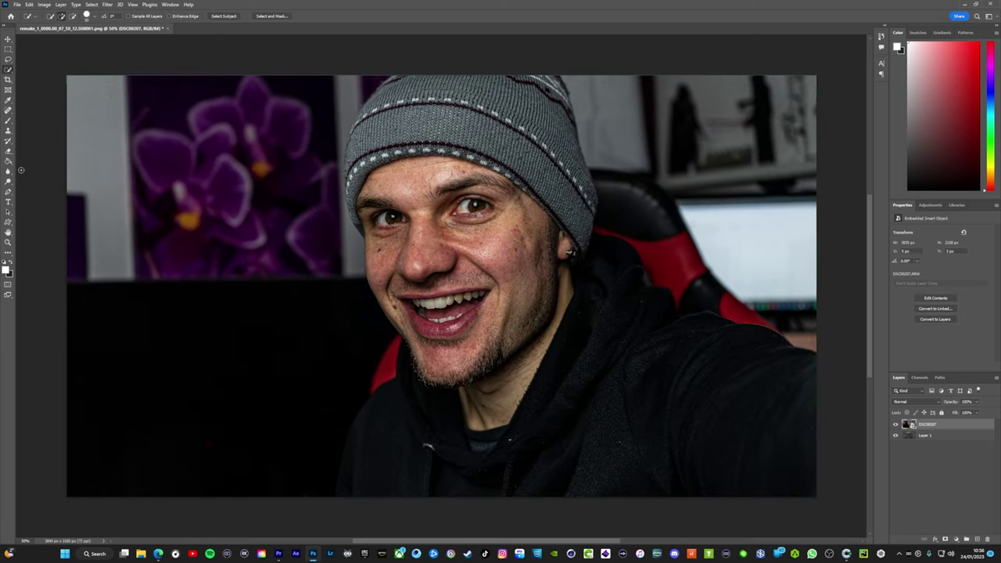
- Rasterize the photo layer by starting a Spot Healing Brush touch-up on the face
click(7, 111)
click(440, 191)
click(503, 206)
scroll(432, 223, up, 2)
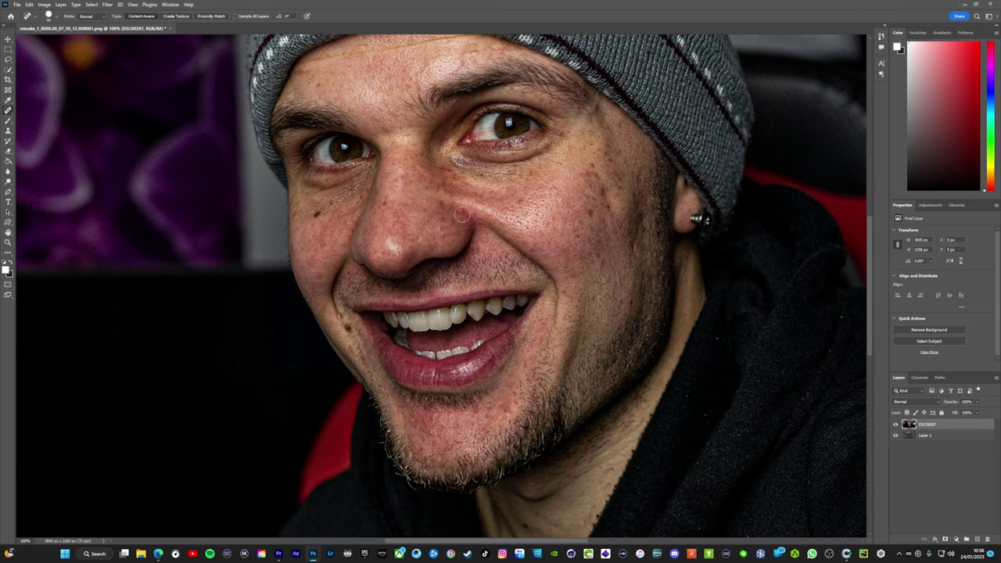
- Heal the dark spot under the right eye and the blemishes on the chin and jaw
click(455, 179)
click(505, 412)
click(490, 404)
click(534, 398)
click(614, 360)
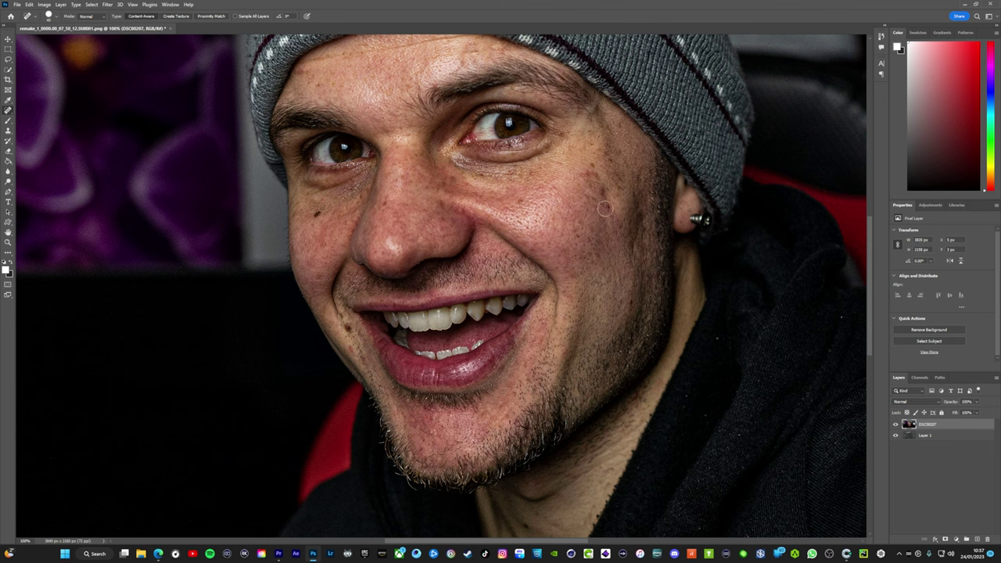
- Heal the cheek spots, the left-cheek mole and the spot near the mouth, undoing the last dab
click(588, 167)
click(524, 198)
click(484, 175)
click(318, 213)
click(349, 327)
click(320, 277)
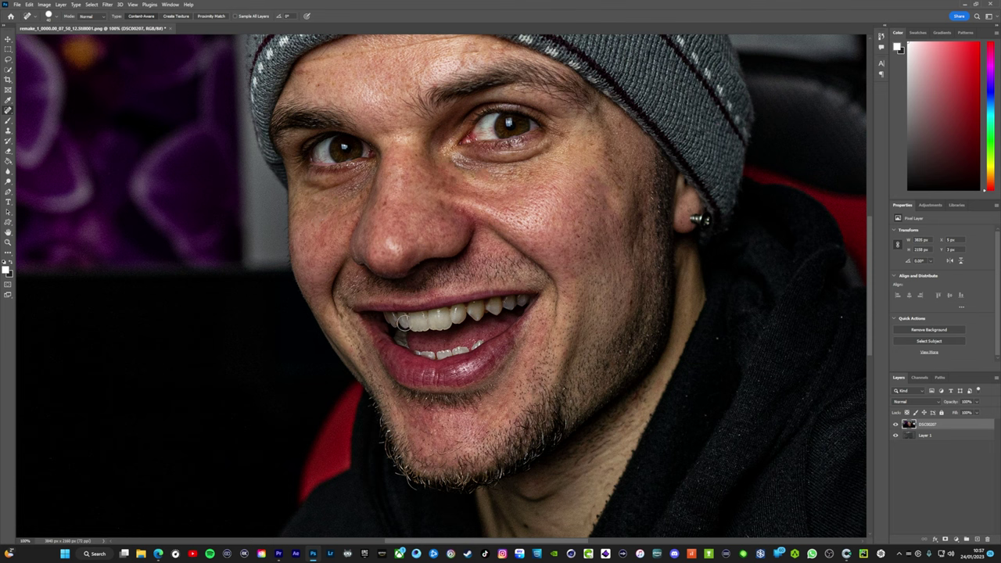
key(ctrl+z)
key(ctrl+z)
key(ctrl+z)
- Smooth the crease beside the mouth and the marks across the forehead
drag(357, 347, 361, 366)
drag(442, 38, 316, 56)
scroll(426, 74, up, 2)
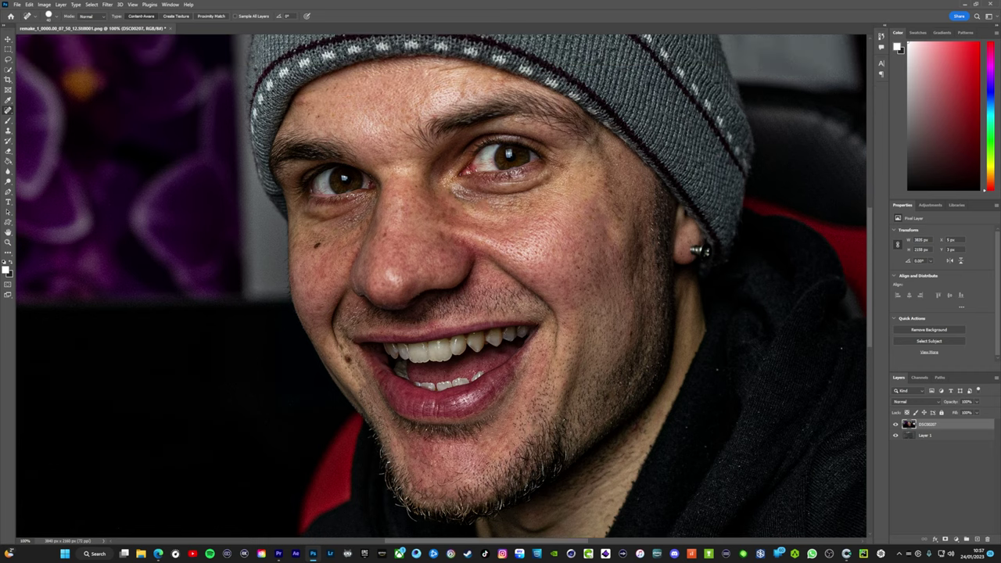
drag(425, 74, 478, 75)
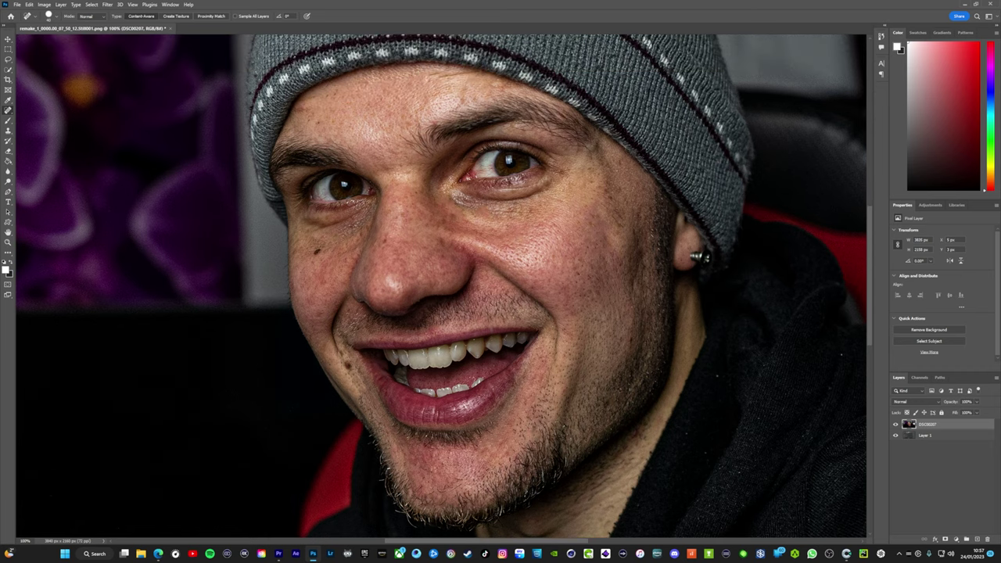
drag(430, 76, 472, 76)
- Heal the spots at the left temple, hat edge and around the right eye, then view at 50%
click(320, 120)
click(337, 94)
click(563, 169)
click(615, 163)
click(614, 179)
click(587, 173)
key(ctrl+minus)
key(ctrl+minus)
key(ctrl+minus)
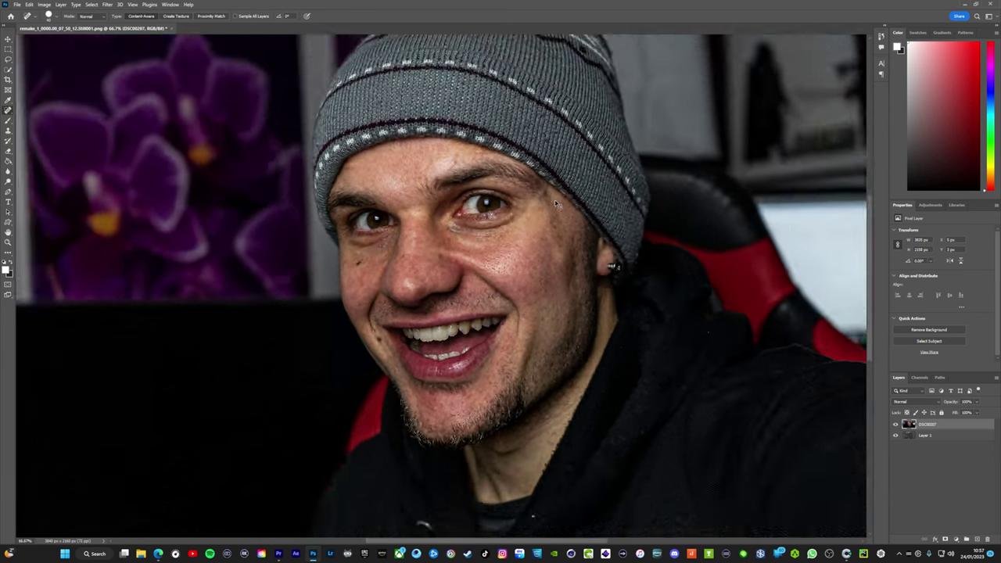
key(ctrl+plus)
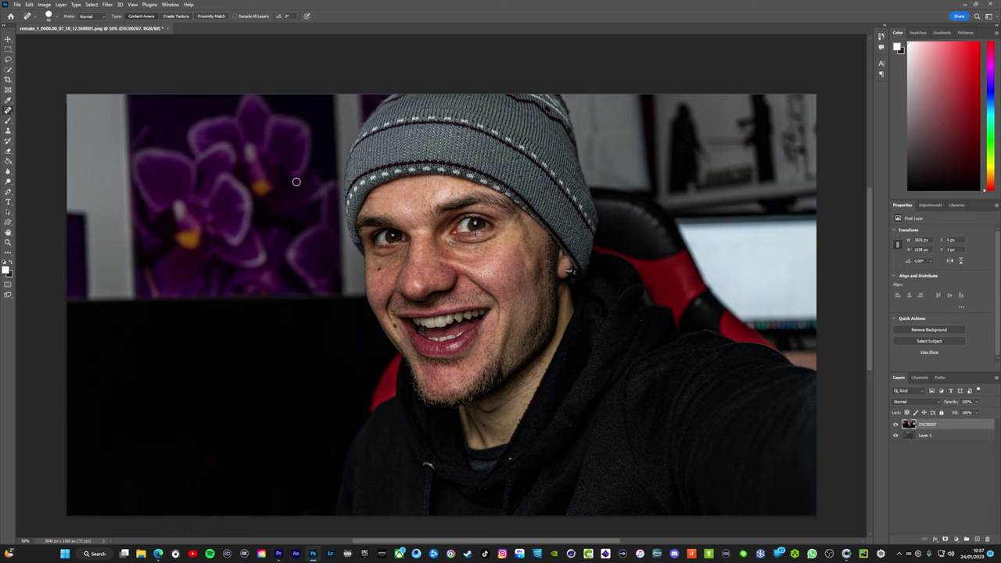
- Select the man with the Object Selection Tool and feather the edge 0.4 px in Select and Mask
click(9, 71)
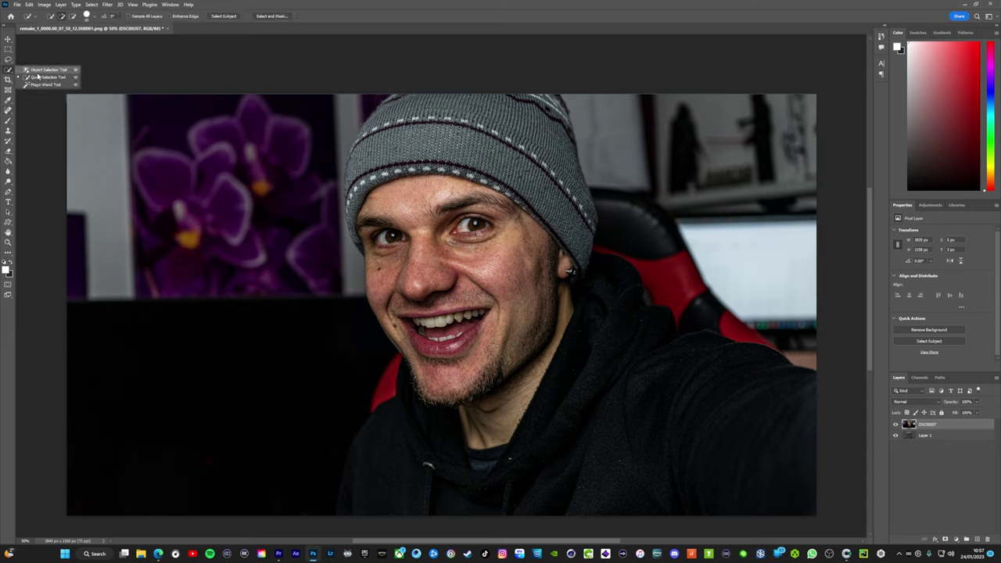
click(41, 70)
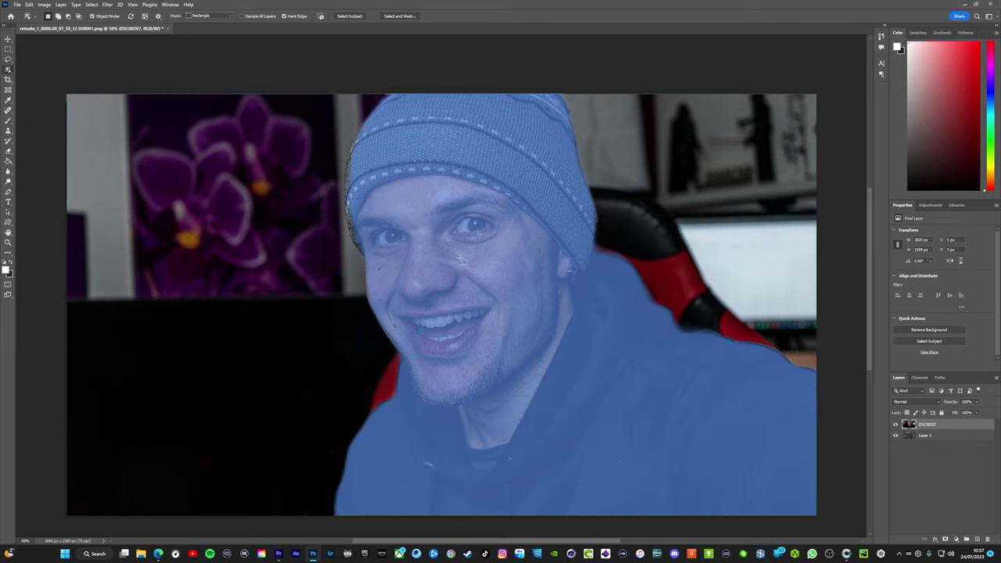
click(461, 259)
right_click(481, 268)
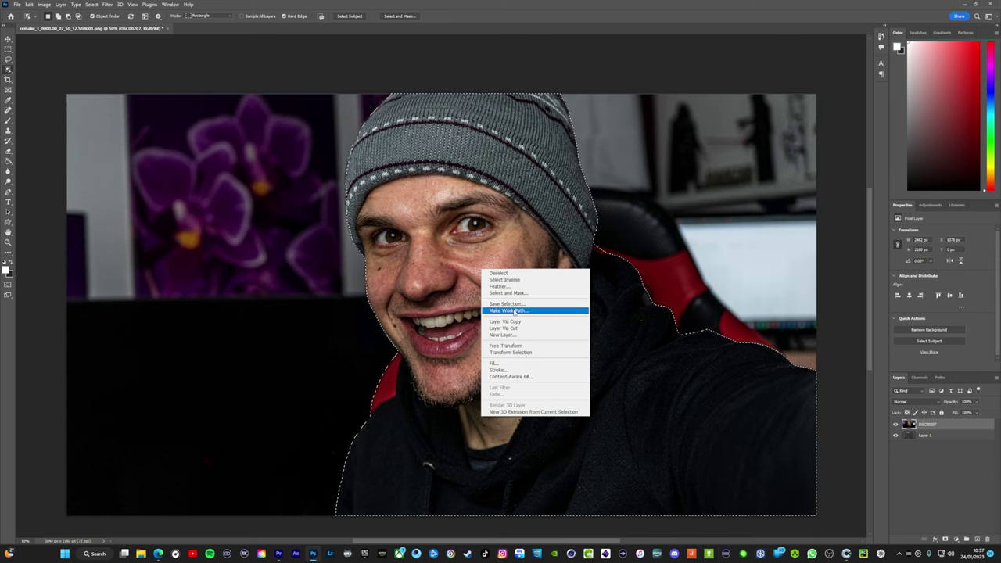
click(516, 293)
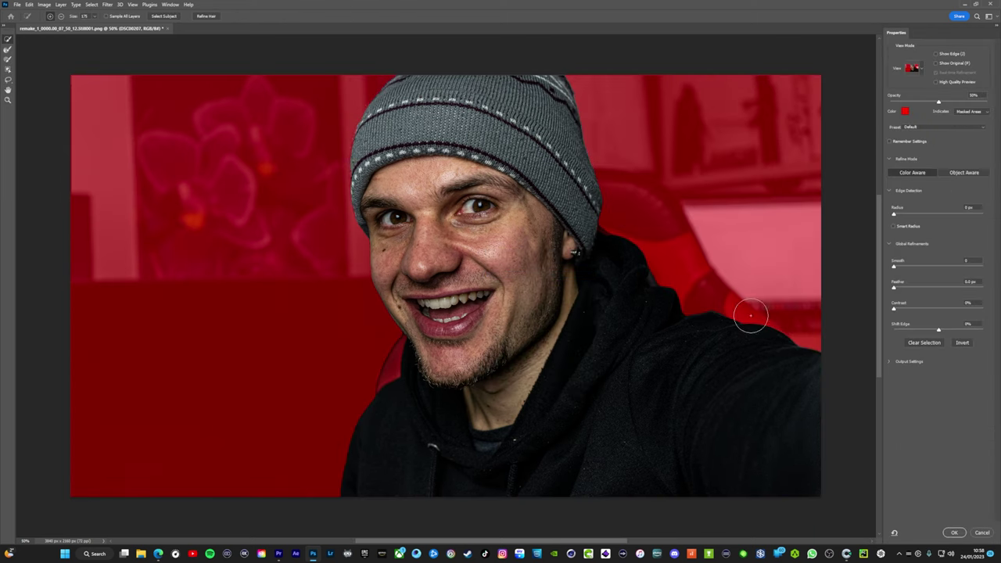
drag(895, 289, 898, 267)
- Copy the selected man onto a new layer and hide the original photo layer
click(955, 532)
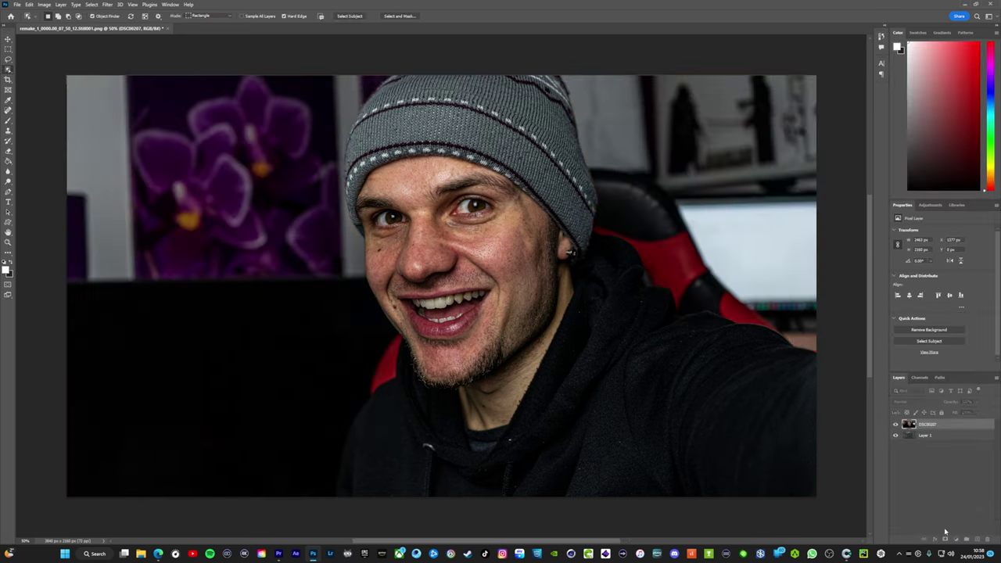
right_click(497, 260)
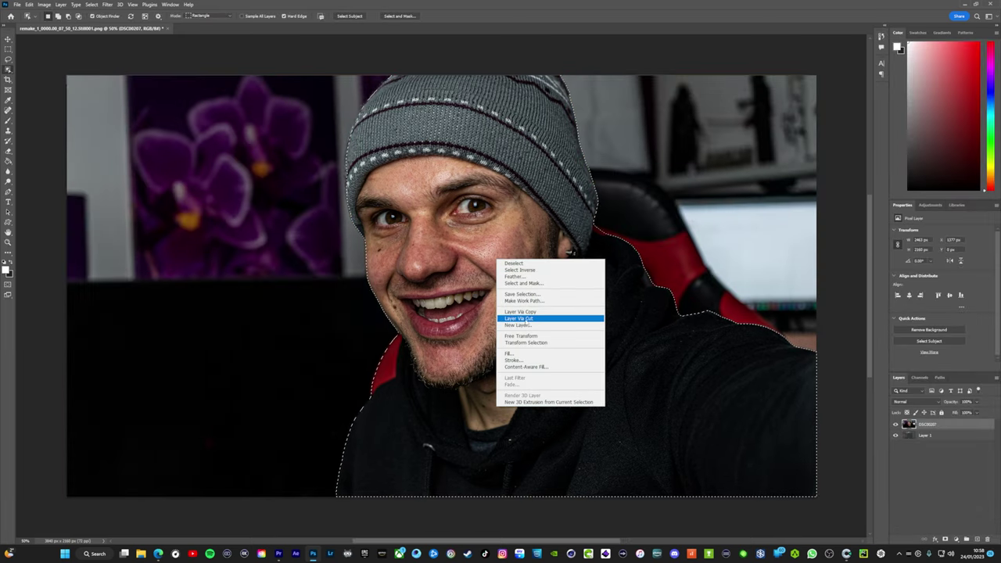
click(548, 312)
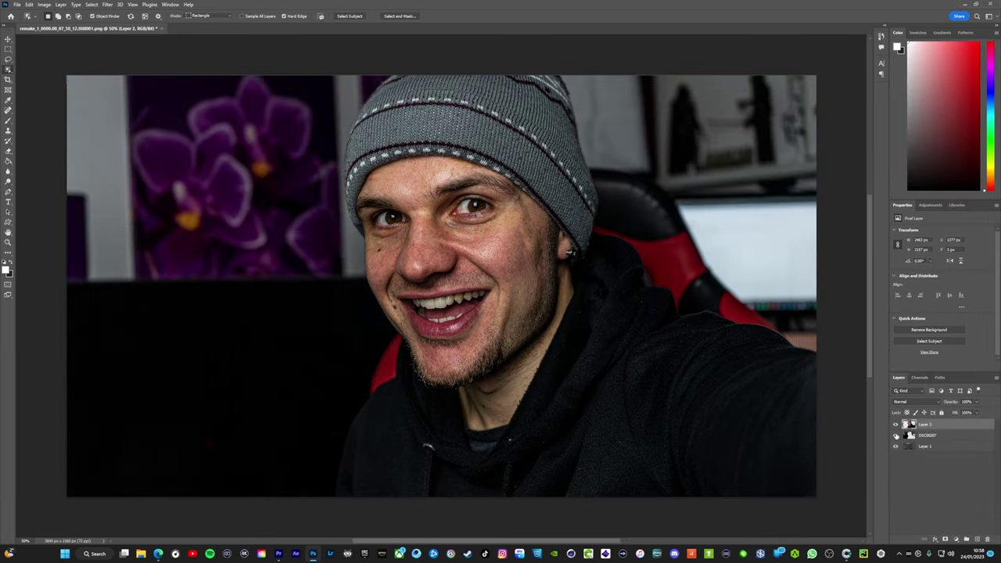
click(895, 434)
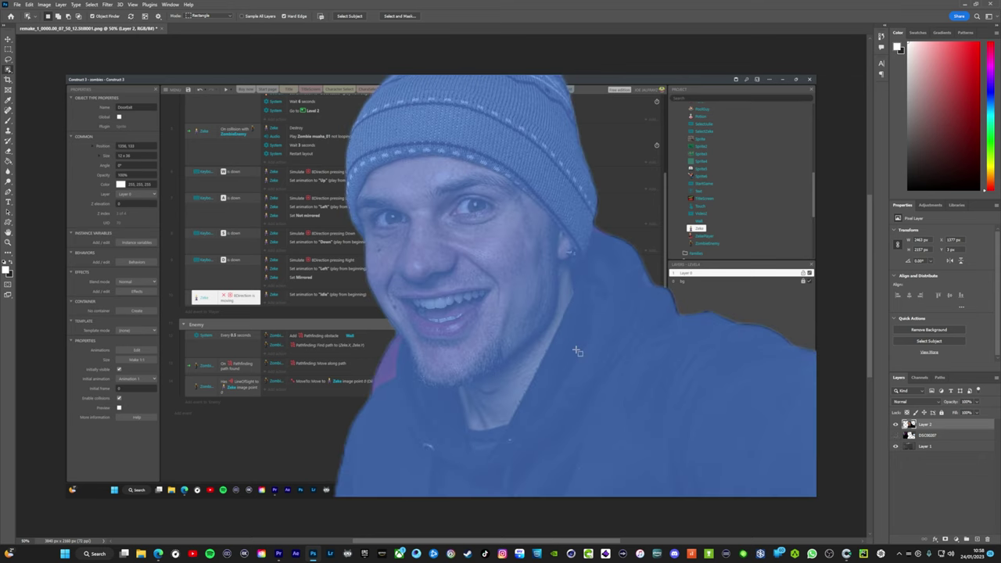
- Move the cutout man toward the right over the screenshot, then select Layer 1
key(v)
drag(488, 347, 690, 327)
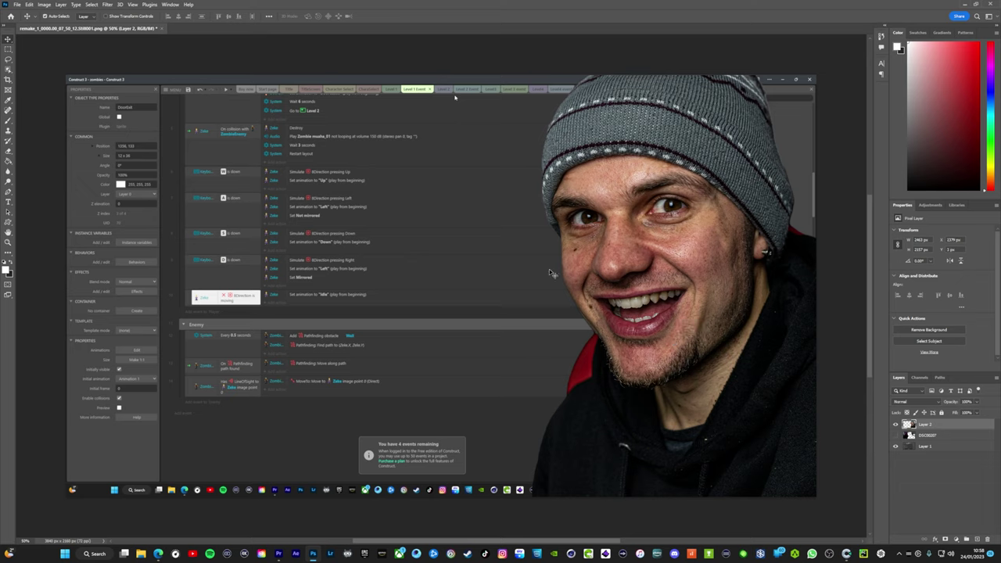
drag(690, 320, 677, 333)
click(929, 447)
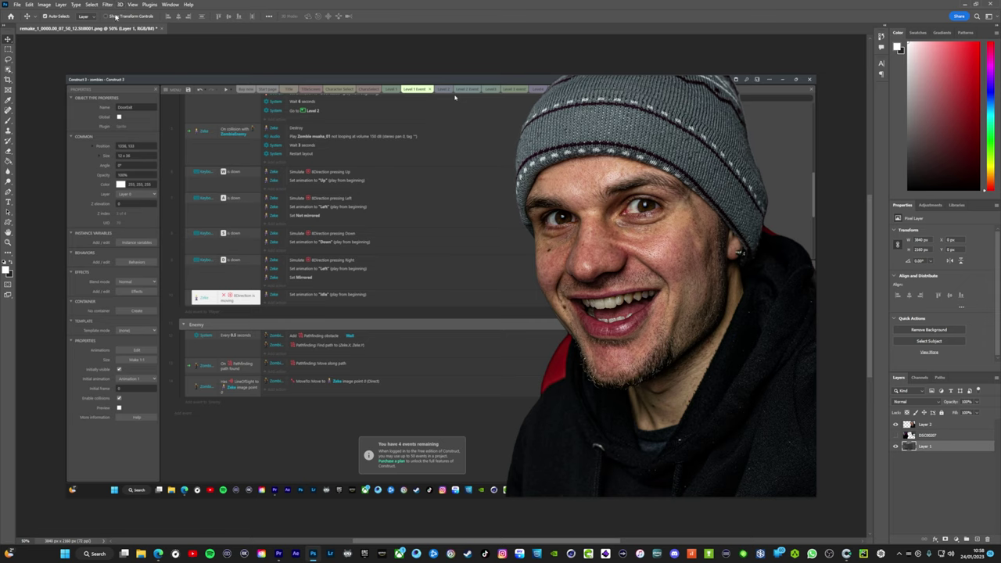
- Apply a Gaussian Blur with a 7.2 px radius to the Construct 3 screenshot on Layer 1
click(109, 6)
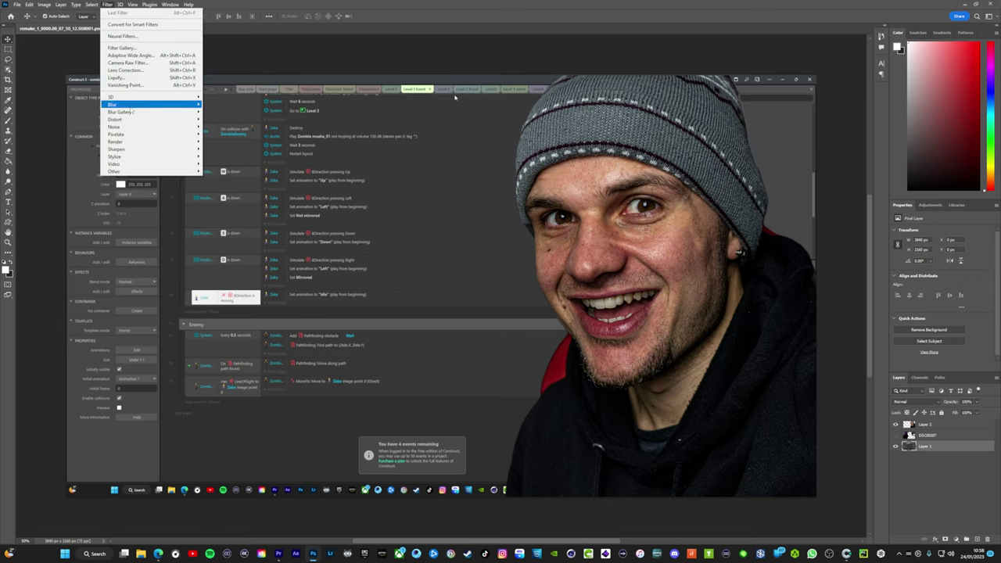
mouse_move(162, 107)
click(224, 134)
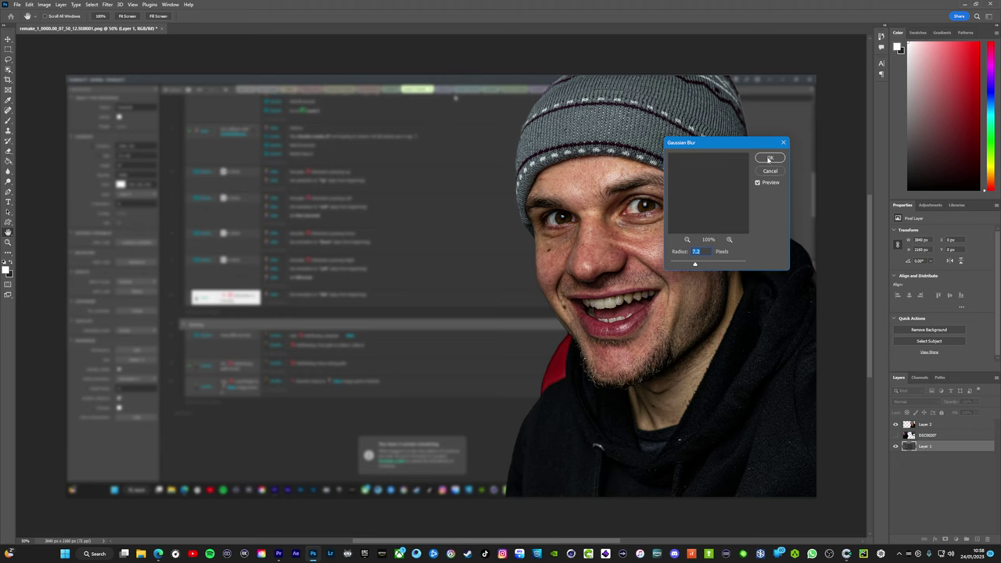
click(769, 159)
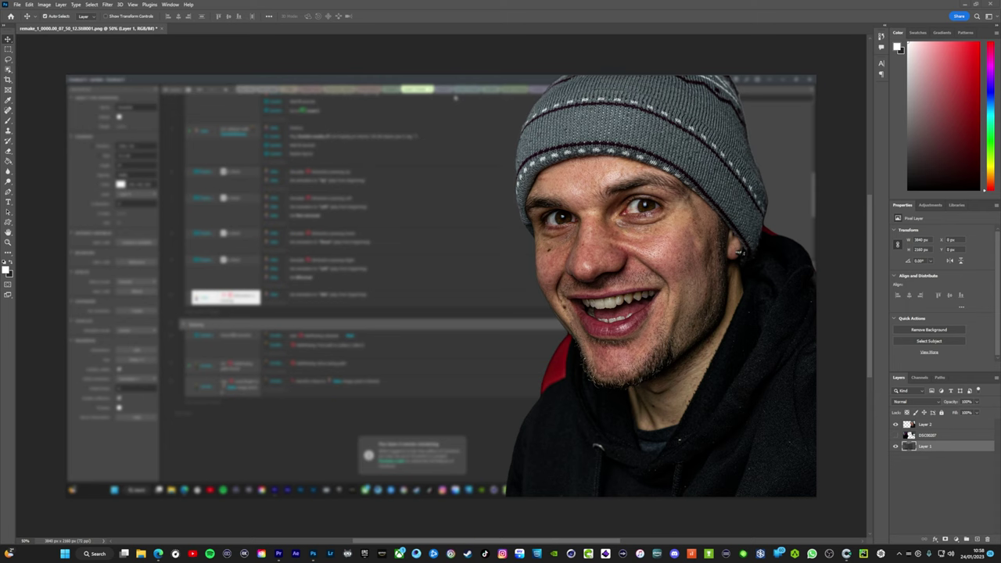
- Place the Zombies Ate My Neighbors logo, enlarged, in the upper left beside the man
drag(327, 186, 211, 98)
drag(423, 218, 396, 200)
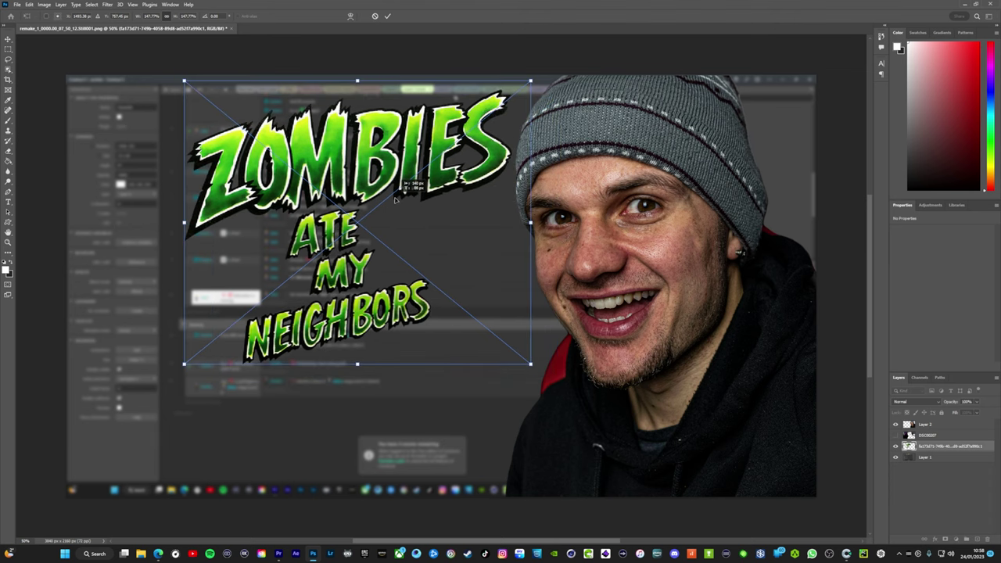
click(387, 16)
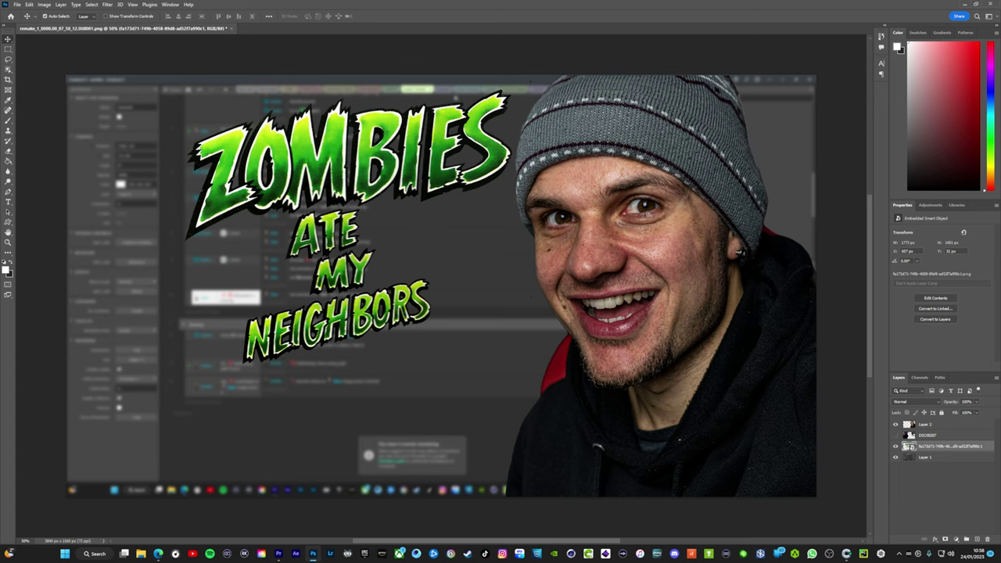
- Place the Construct logo at about 137% in the top-left corner and shift the ZOMBIES title right
drag(247, 177, 440, 275)
drag(489, 240, 181, 110)
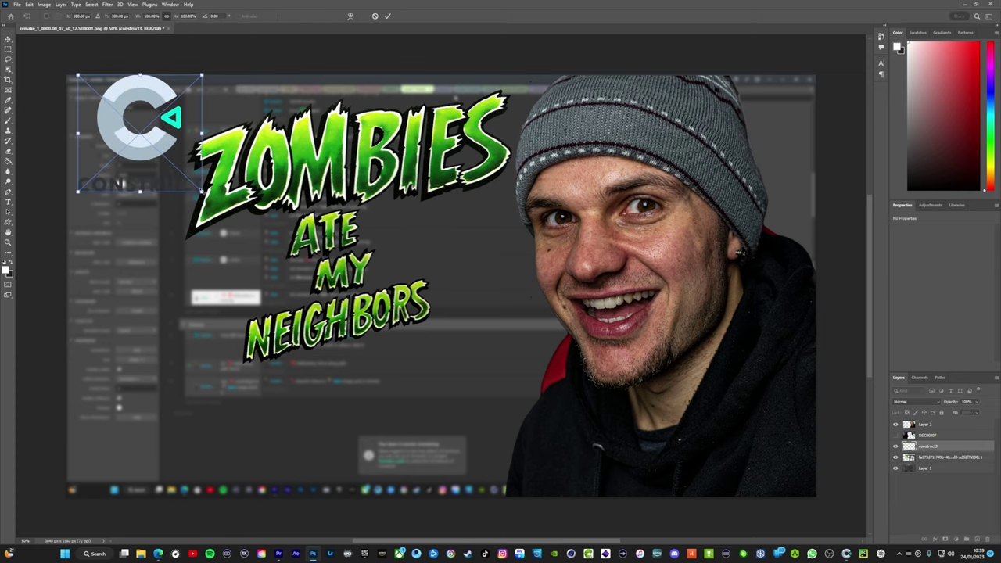
drag(202, 191, 227, 234)
drag(168, 184, 186, 172)
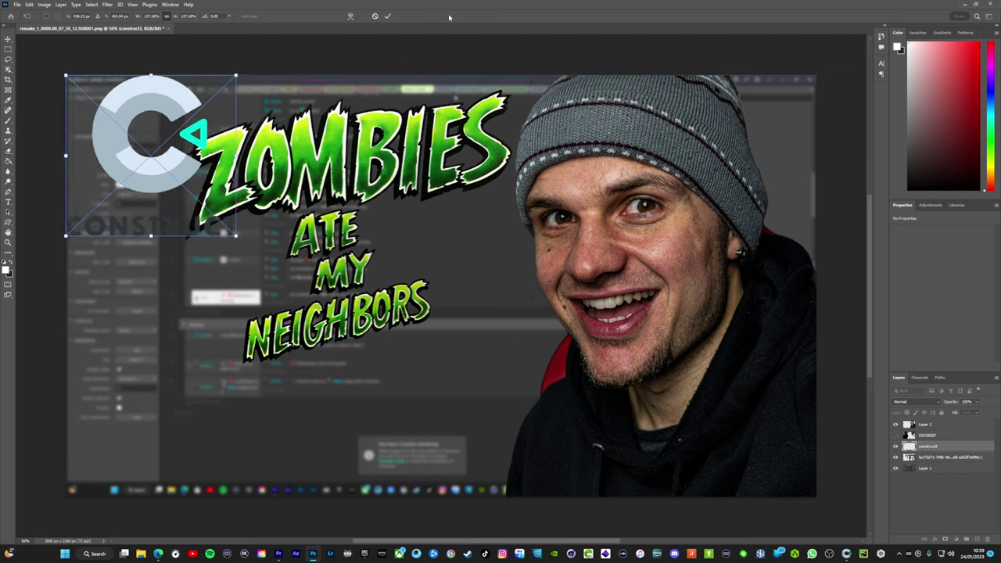
click(387, 15)
drag(332, 144, 350, 121)
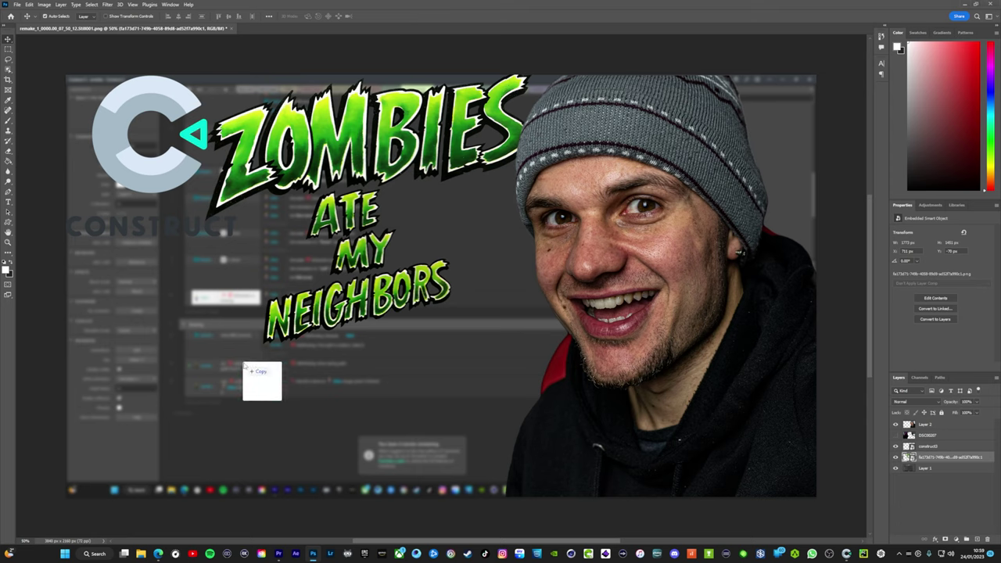
- Place the Julie pixel character, enlarged, below NEIGHBORS in the lower left
drag(266, 382, 557, 424)
drag(517, 370, 263, 430)
drag(174, 337, 136, 296)
drag(222, 364, 237, 371)
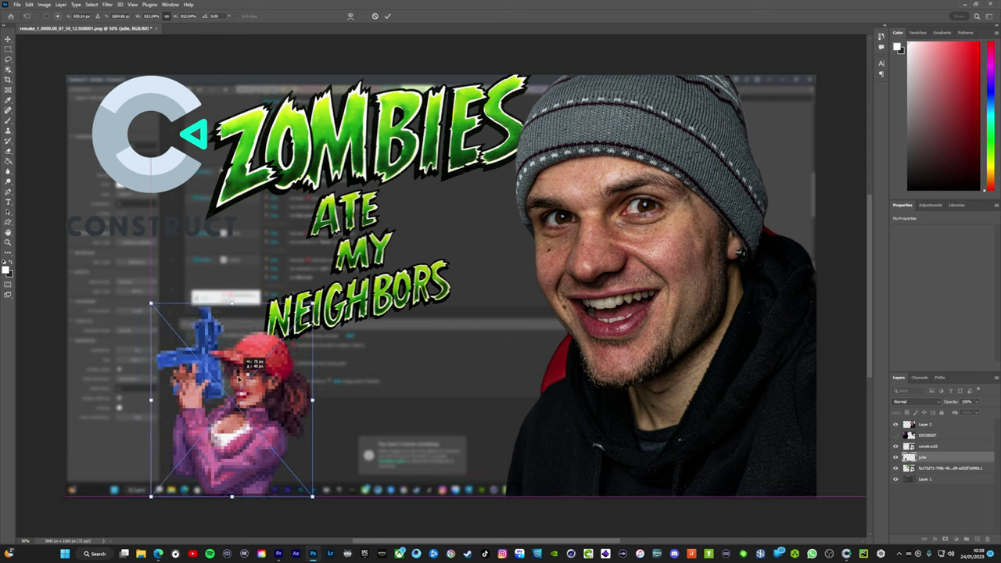
click(388, 16)
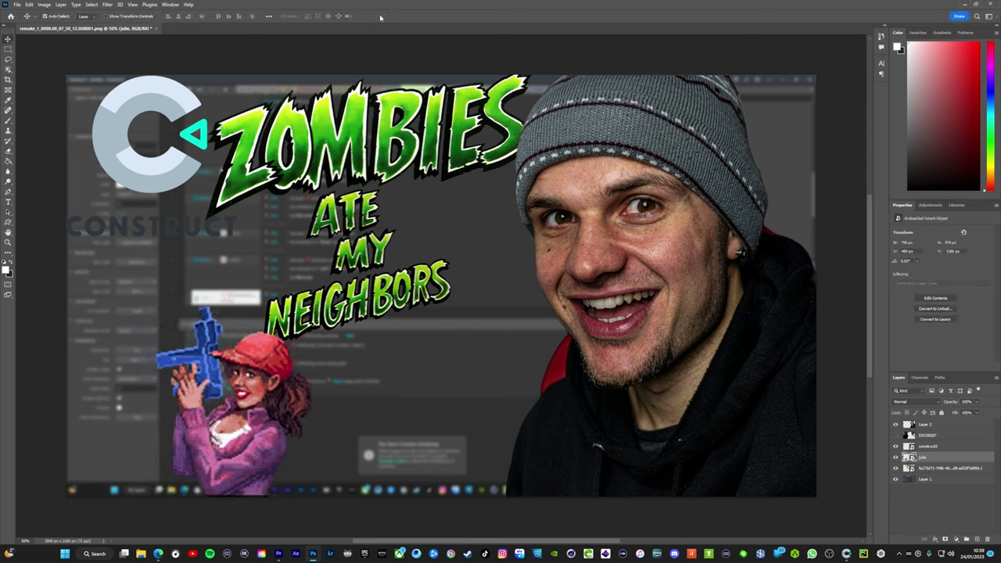
- Place the spiky-haired pixel character, enlarged, in the bottom-left corner next to Julie
drag(8, 328, 209, 330)
drag(430, 280, 213, 348)
drag(167, 277, 140, 243)
drag(227, 336, 162, 400)
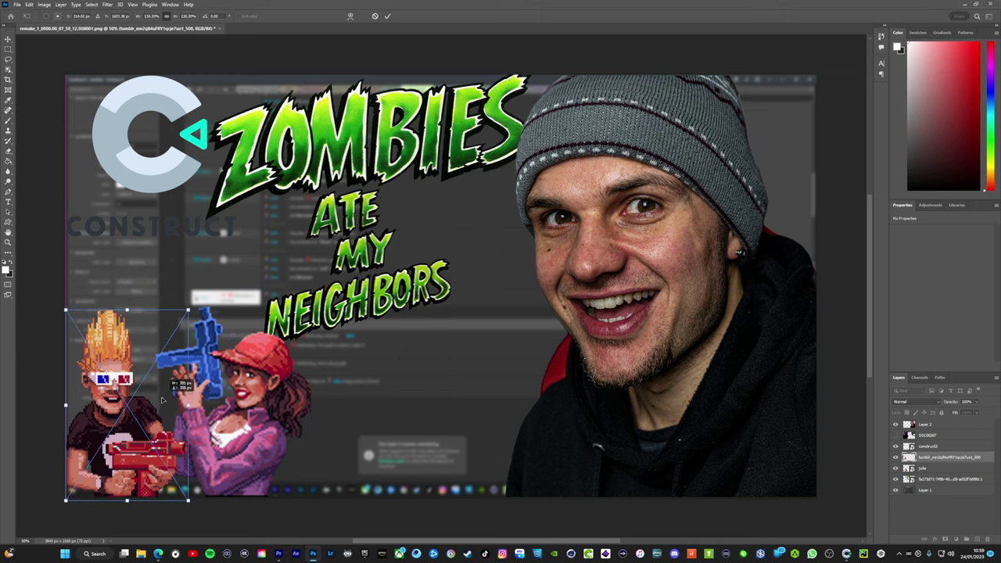
click(387, 16)
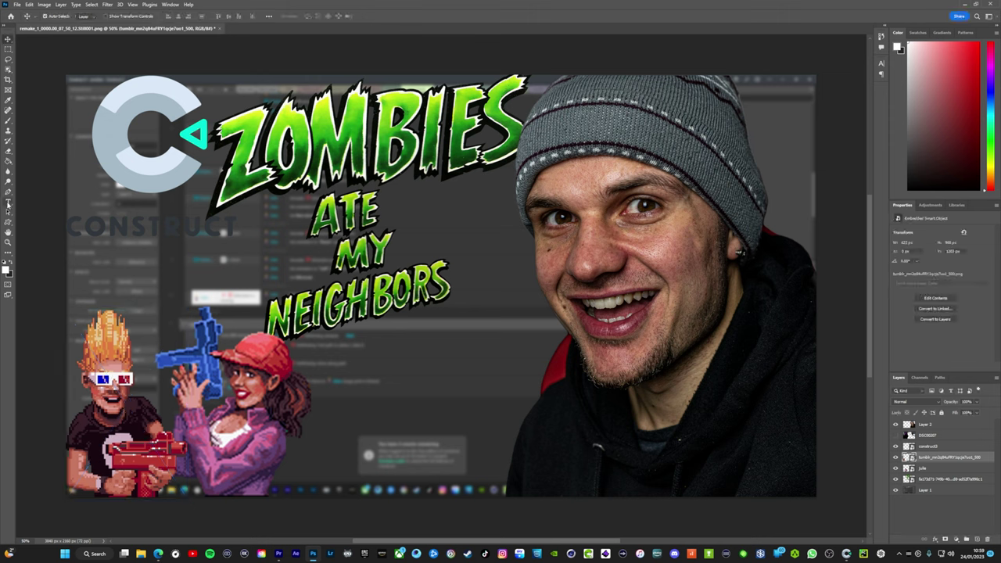
- Add a white 'PART 3' text layer on the image
key(t)
click(409, 377)
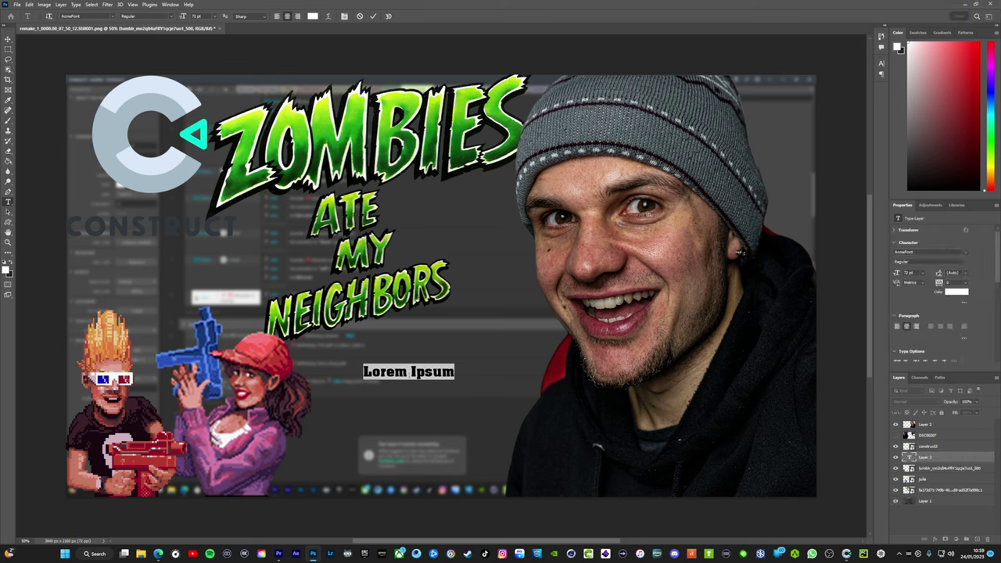
text(PART 3)
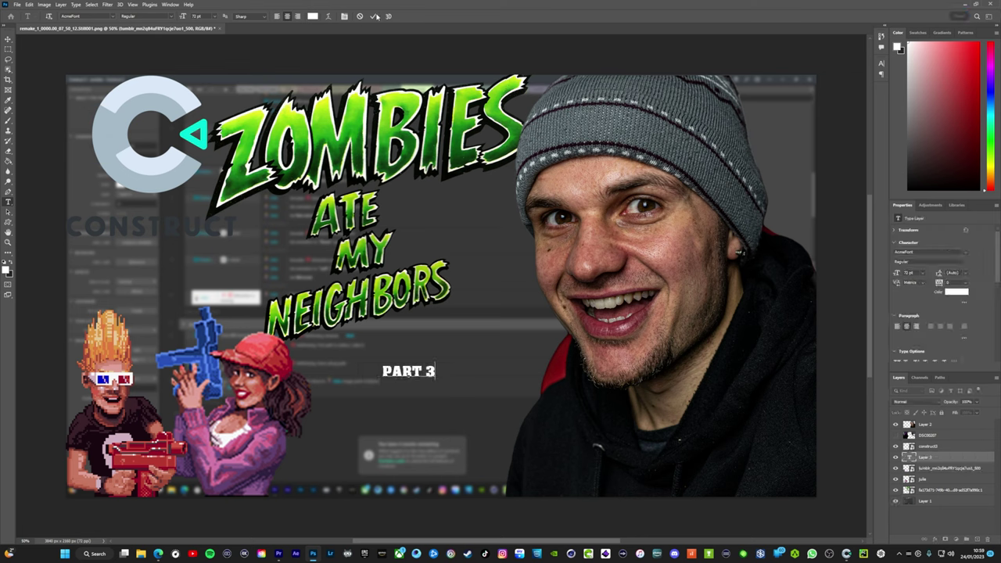
click(373, 16)
- Enlarge PART 3 across the bottom-left and open its Layer Style settings
key(ctrl+t)
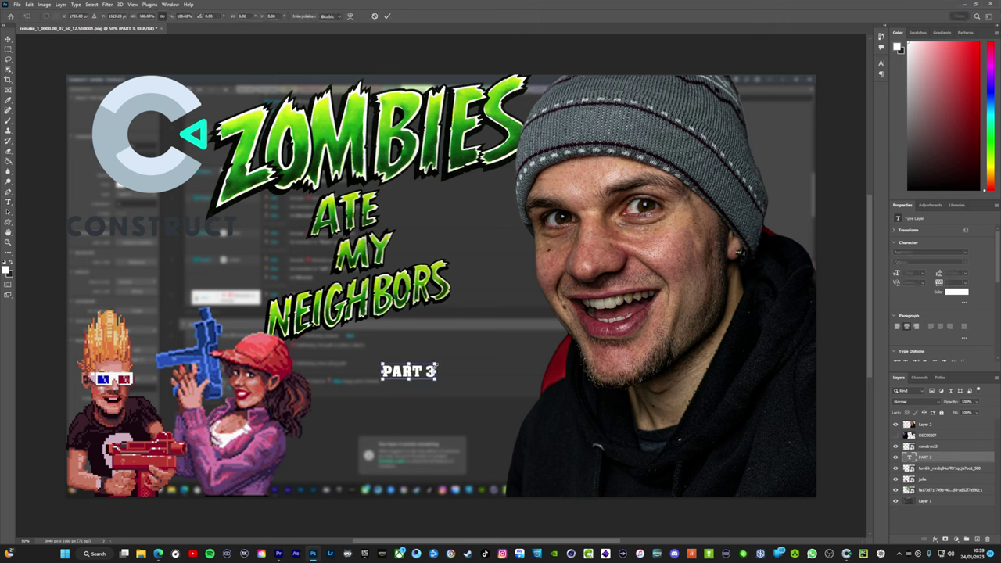
drag(436, 362, 694, 262)
drag(526, 351, 216, 475)
click(387, 16)
right_click(935, 460)
click(909, 107)
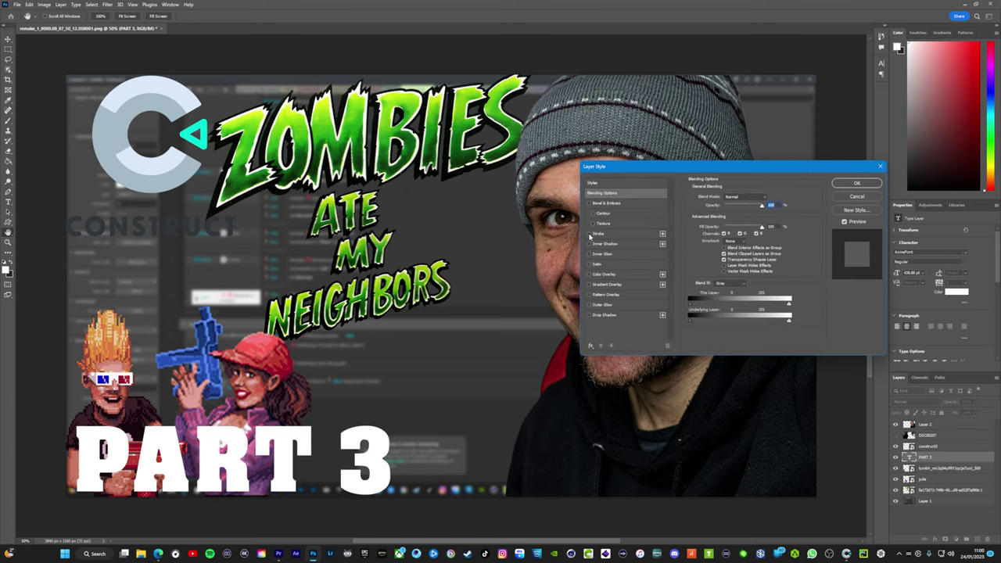
- Give the PART 3 text a 21 px black stroke and a green color overlay, then nudge it up slightly
click(590, 234)
click(600, 235)
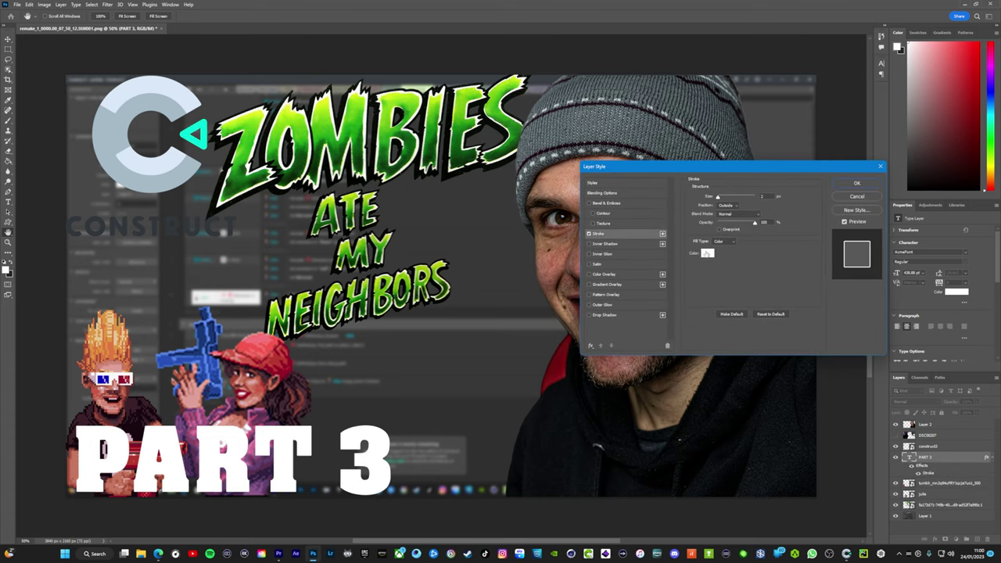
click(222, 446)
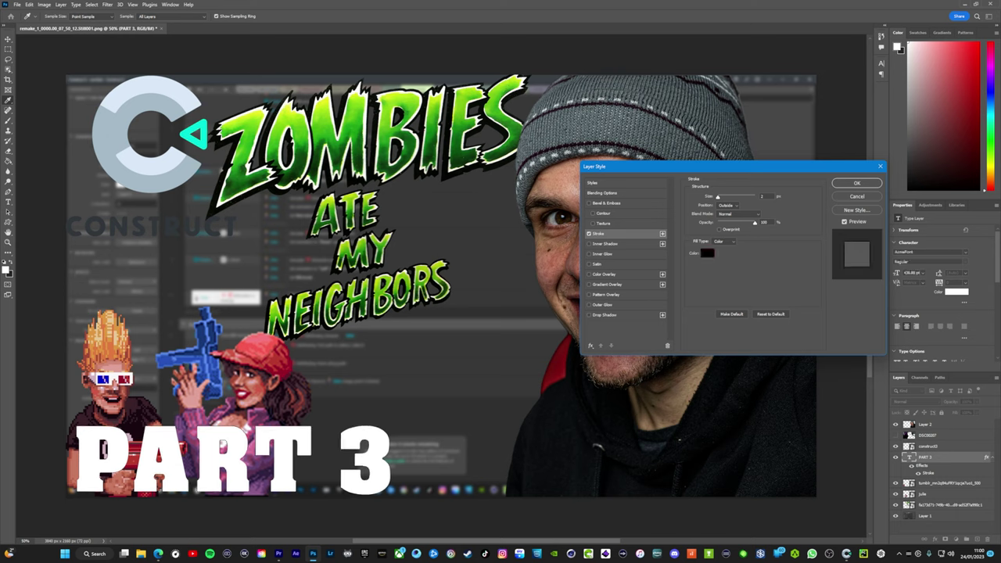
click(590, 276)
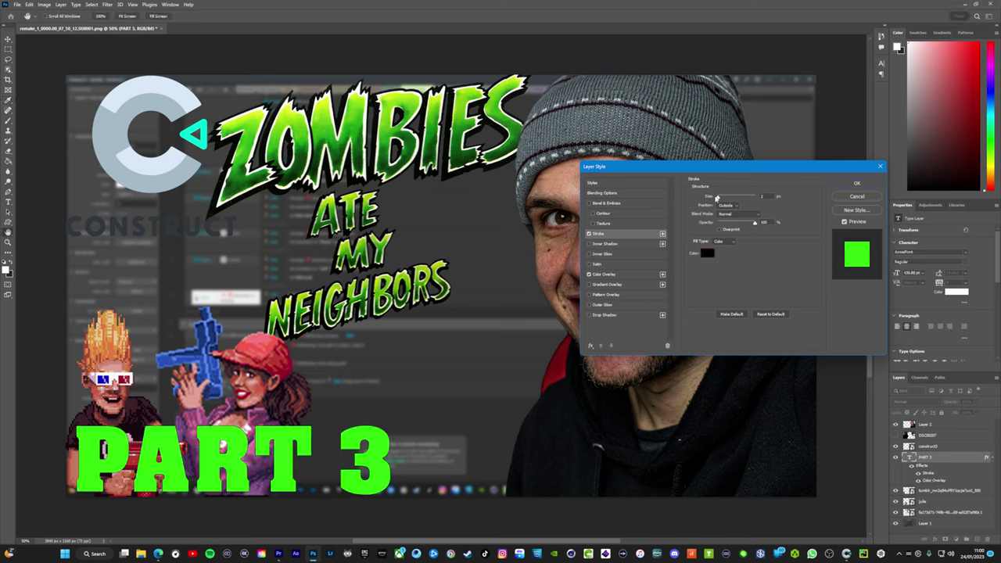
drag(716, 197, 723, 198)
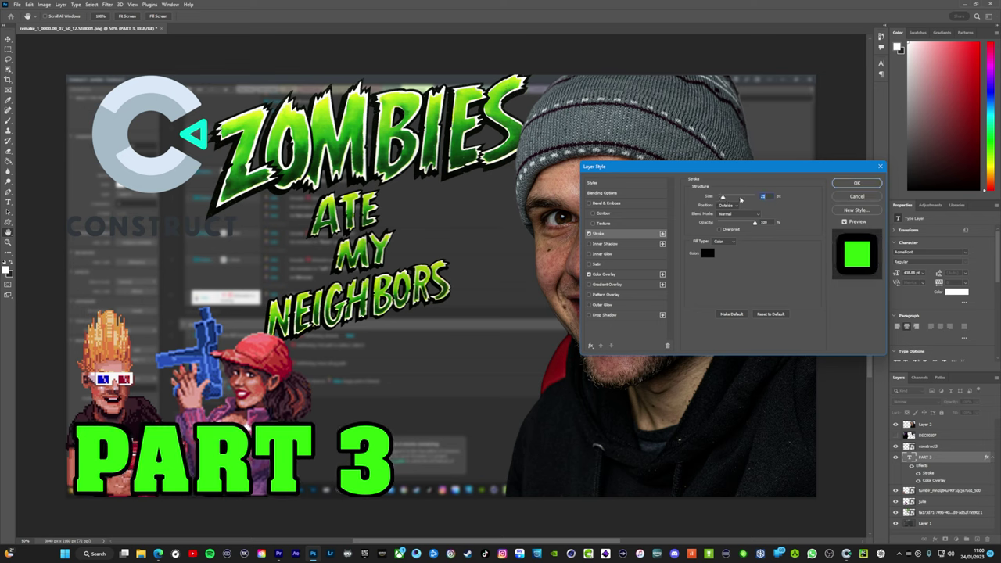
click(856, 183)
key(v)
drag(215, 464, 210, 460)
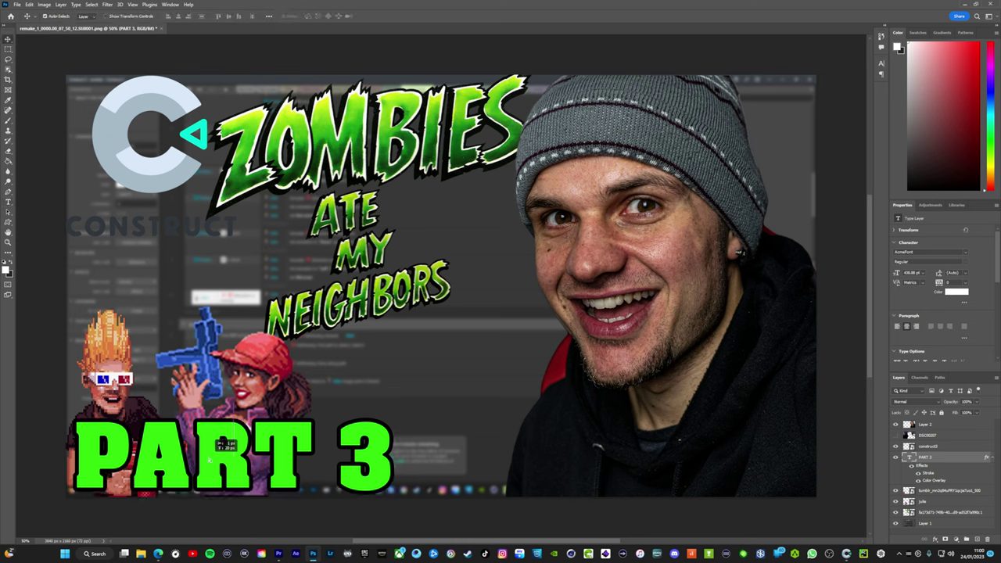
- Nudge the ZOMBIES title and the Construct logo into place, then open the File menu
mouse_move(384, 174)
mouse_down()
mouse_move(399, 166)
mouse_move(264, 177)
mouse_move(313, 166)
mouse_move(384, 204)
mouse_move(385, 160)
mouse_up()
mouse_move(169, 181)
mouse_down()
mouse_move(172, 205)
mouse_move(172, 179)
mouse_up()
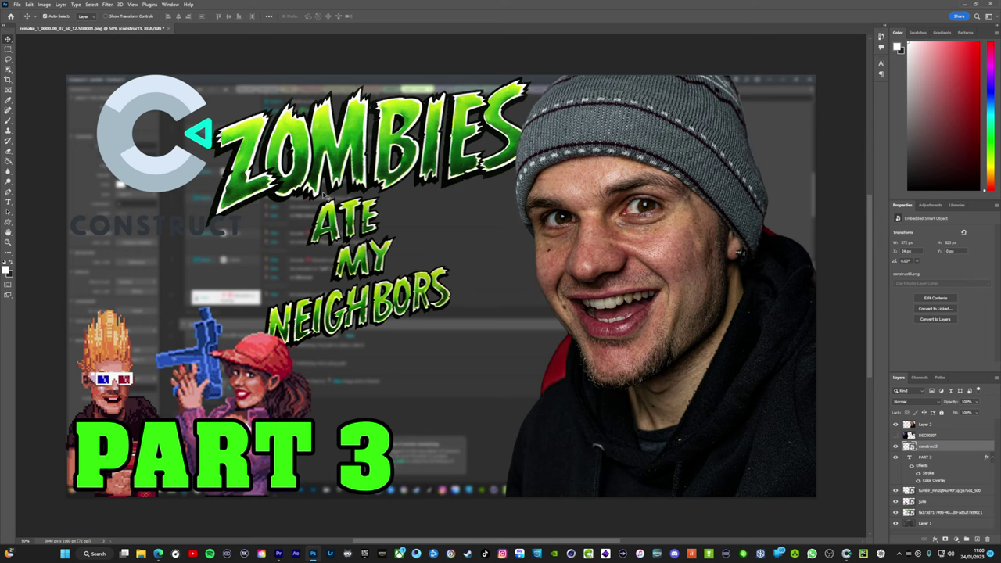
click(17, 4)
- Export the whole image with Export As as a 3840×2160 JPG saved to the Desktop
mouse_move(41, 126)
click(139, 134)
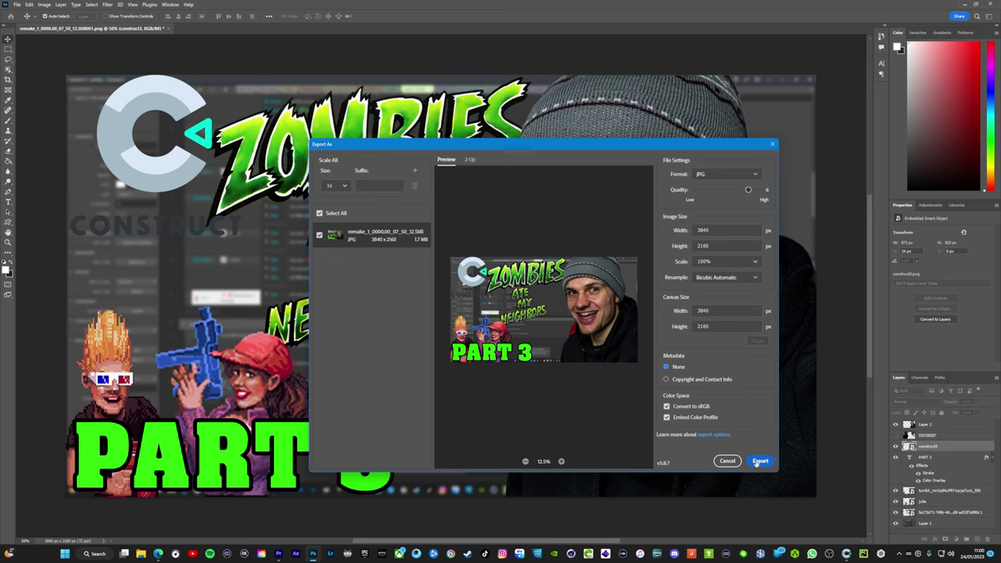
click(760, 460)
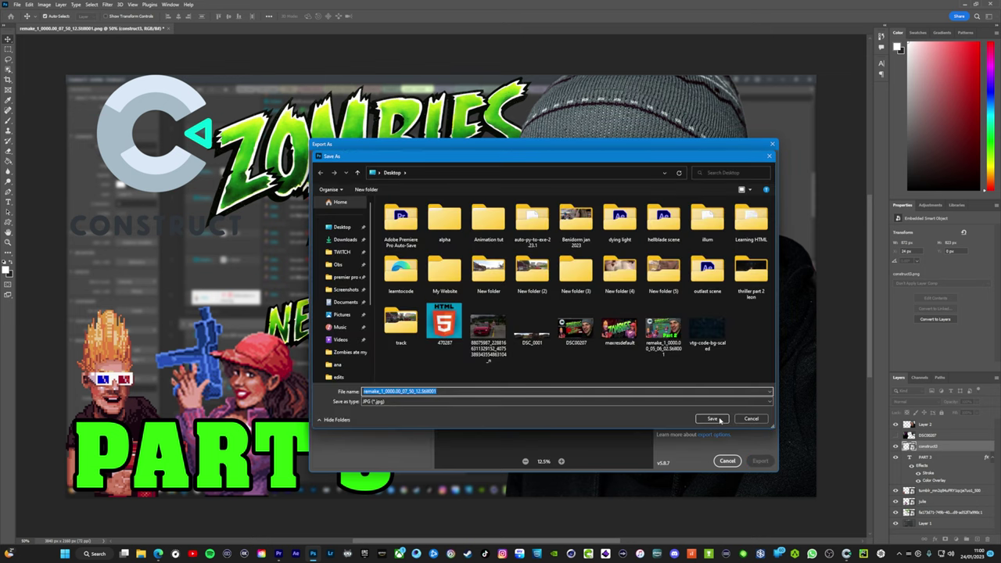
click(712, 418)
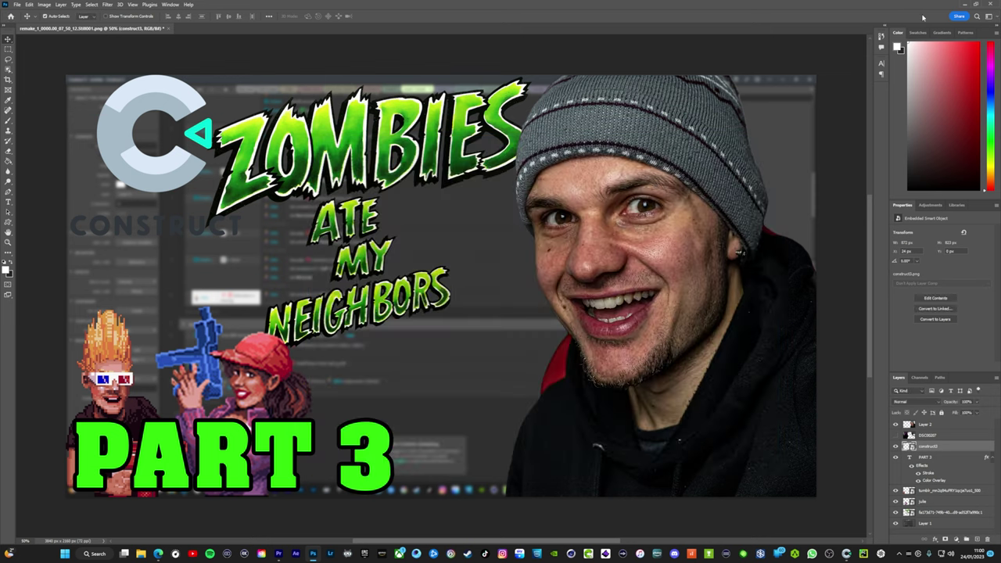
- Switch from Photoshop to the Edge YouTube Studio window and open the Player Animations video details full-screen
click(967, 3)
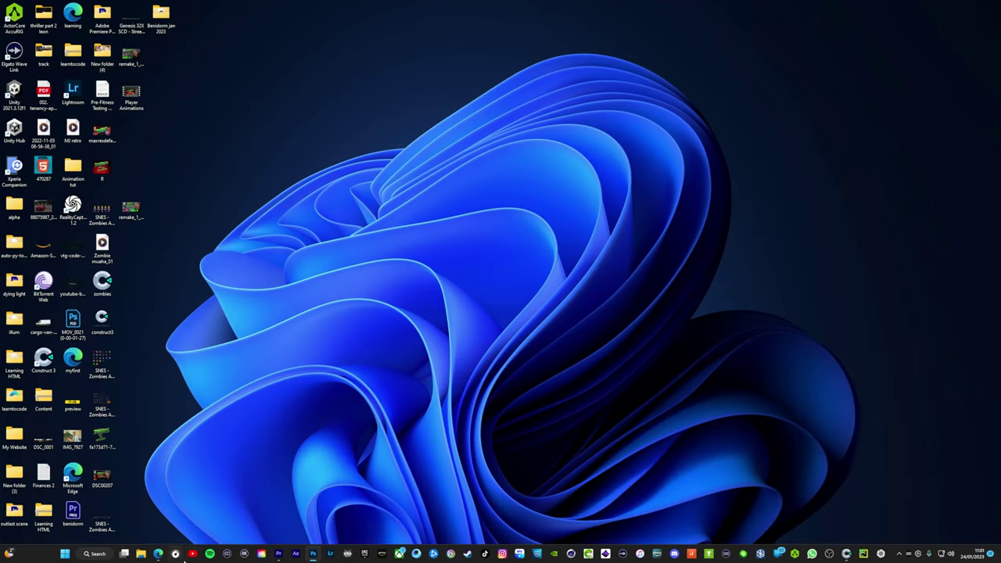
mouse_move(158, 554)
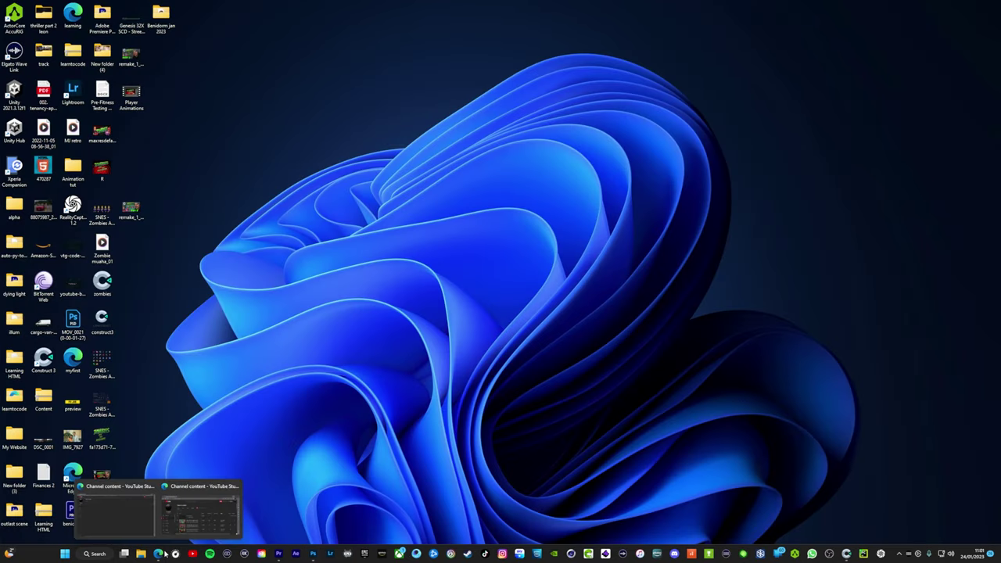
click(195, 523)
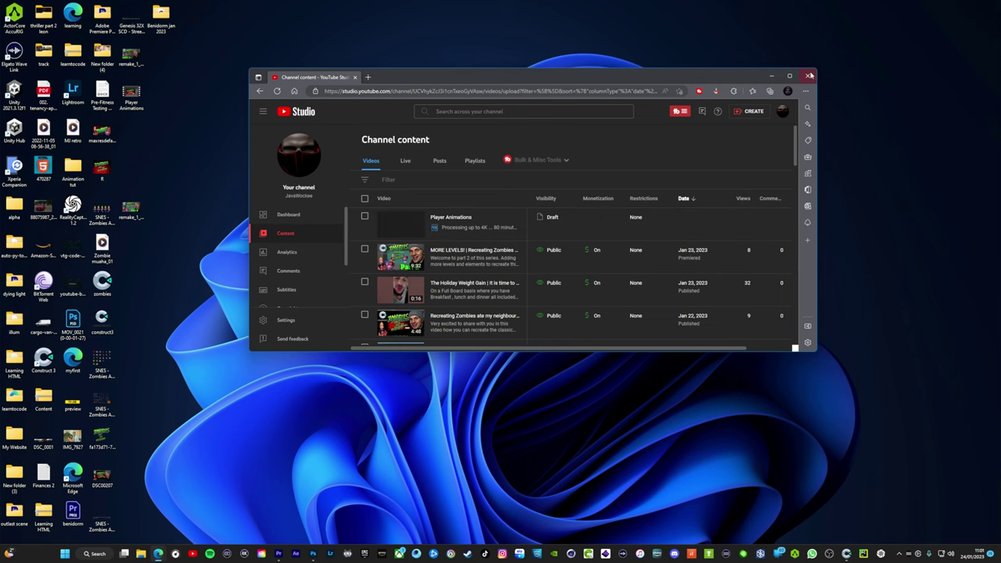
click(434, 233)
click(790, 77)
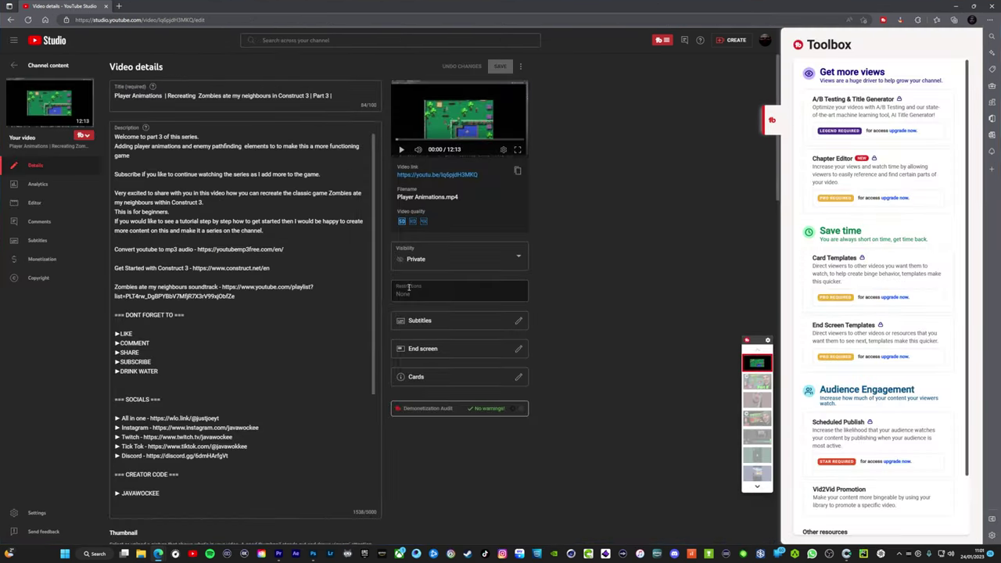
scroll(429, 387, down, 4)
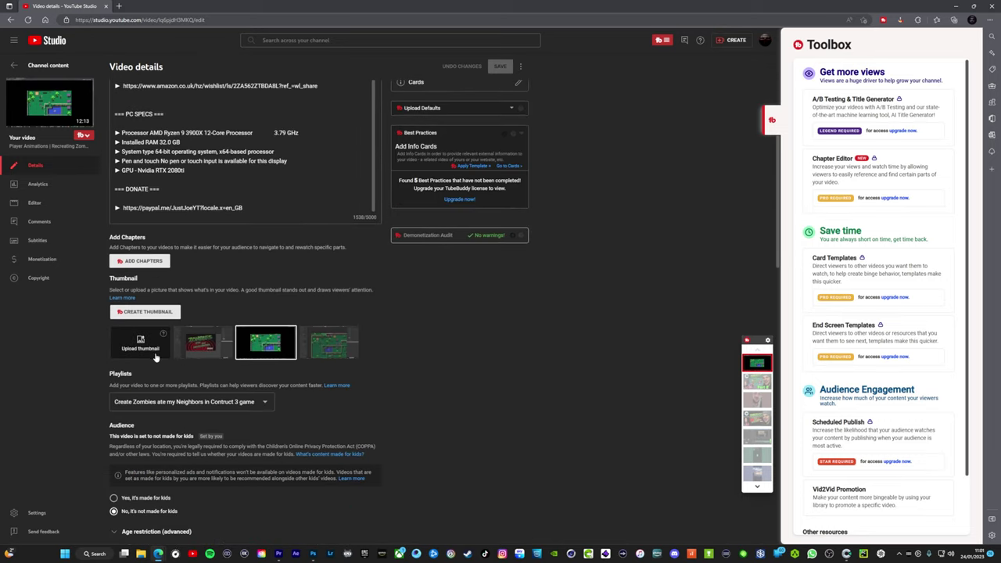
- Upload the Desktop's remake_1 JPG as the video's custom thumbnail and save
click(140, 350)
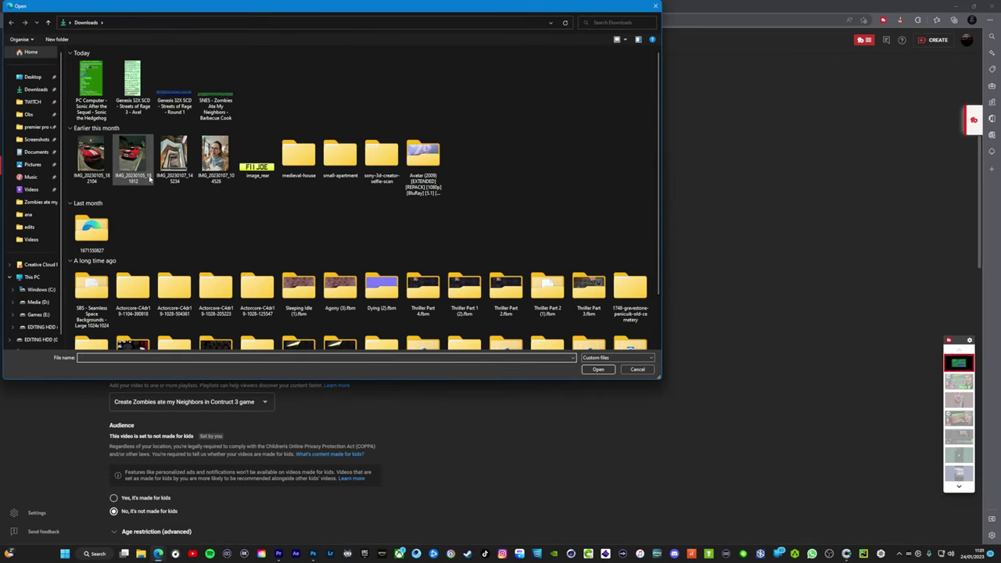
click(33, 79)
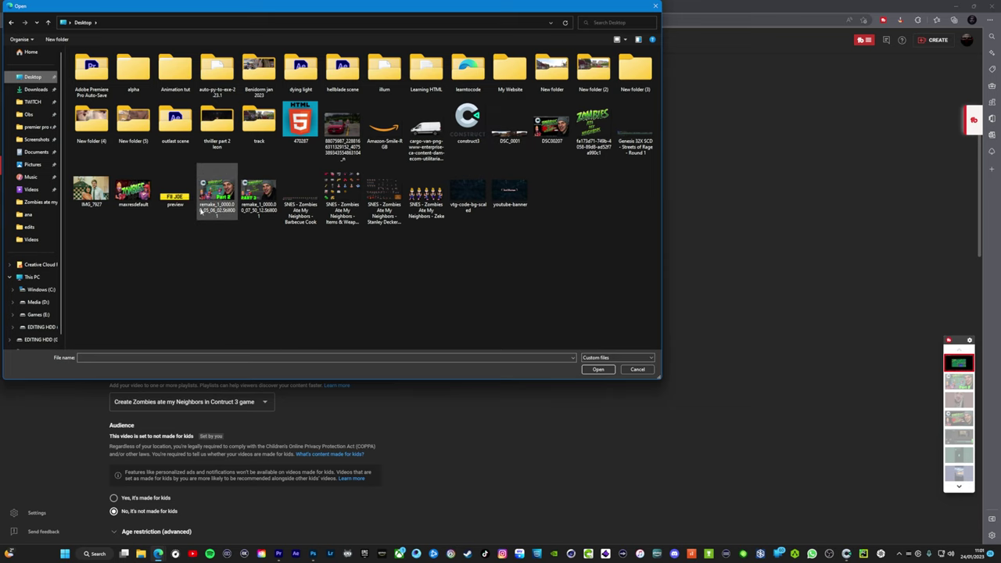
double_click(252, 197)
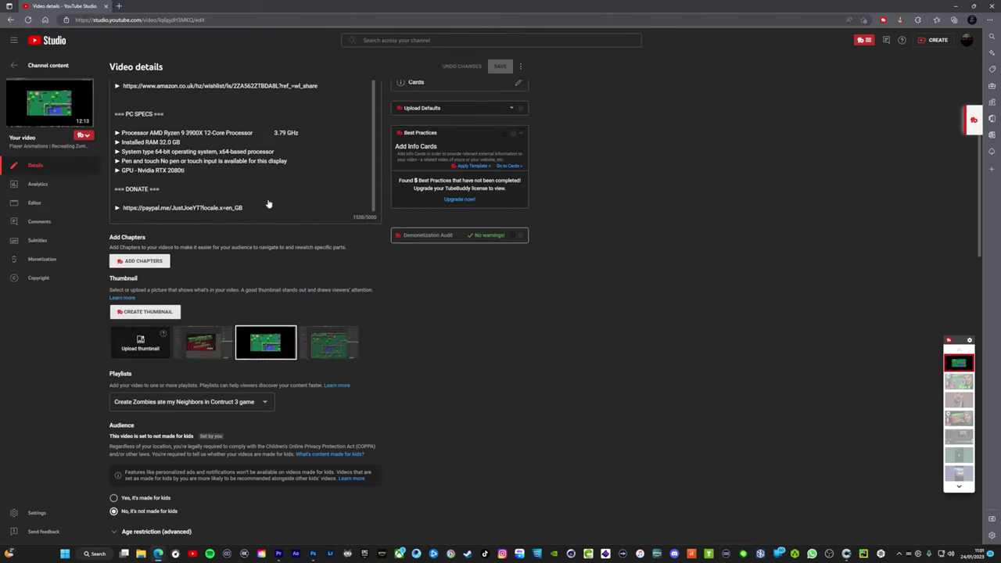
click(501, 67)
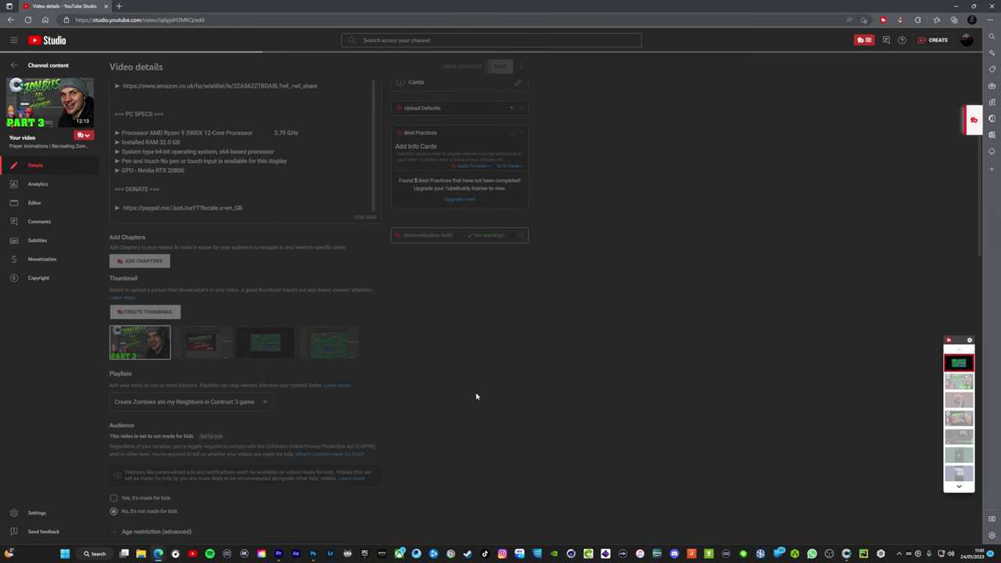
scroll(476, 397, down, 10)
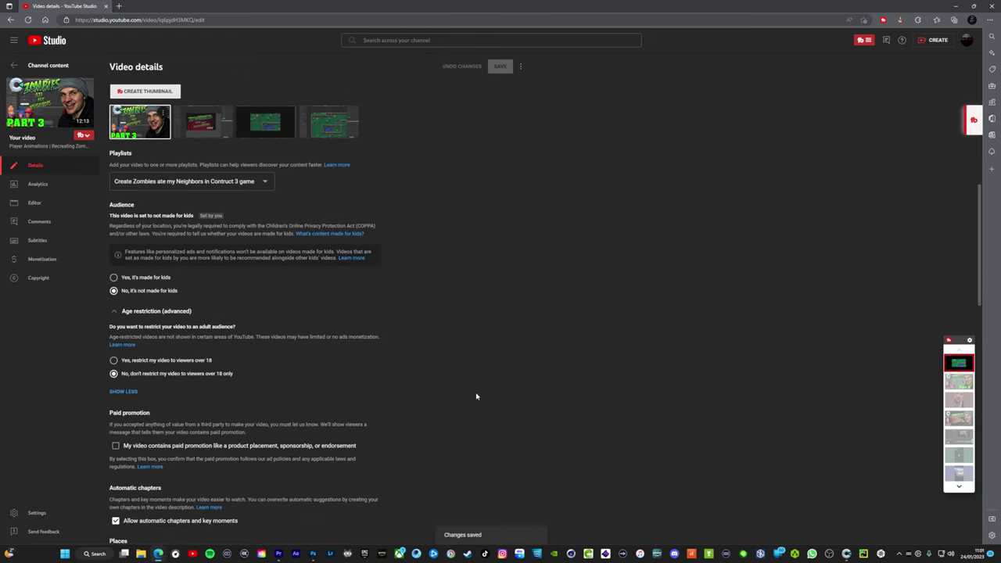
scroll(475, 397, down, 3)
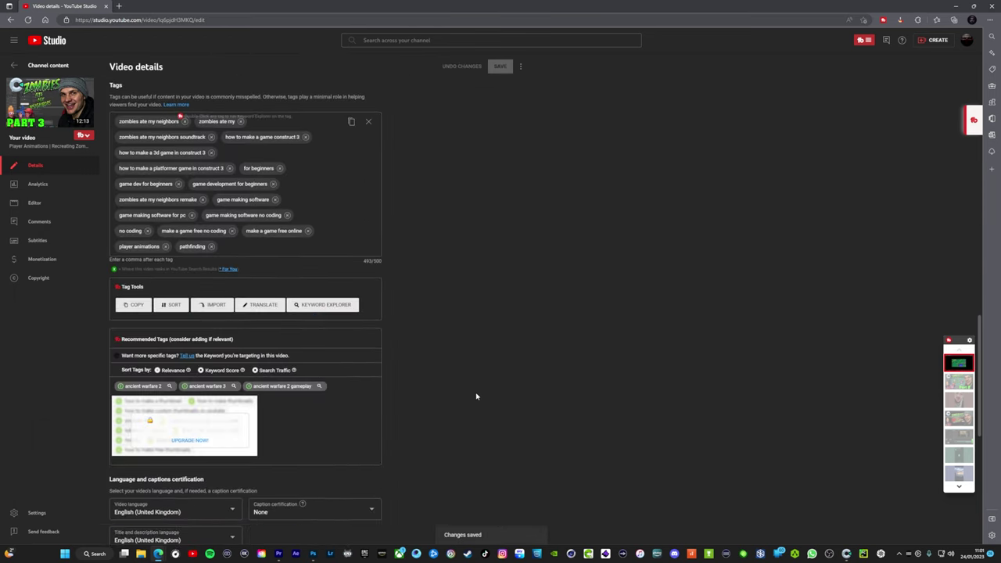
scroll(491, 383, up, 4)
scroll(492, 382, up, 12)
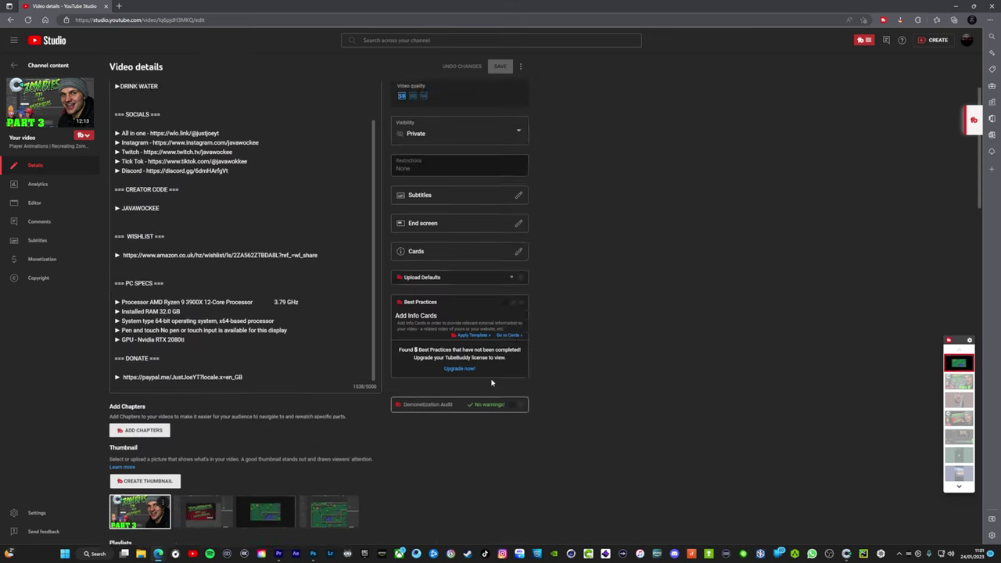